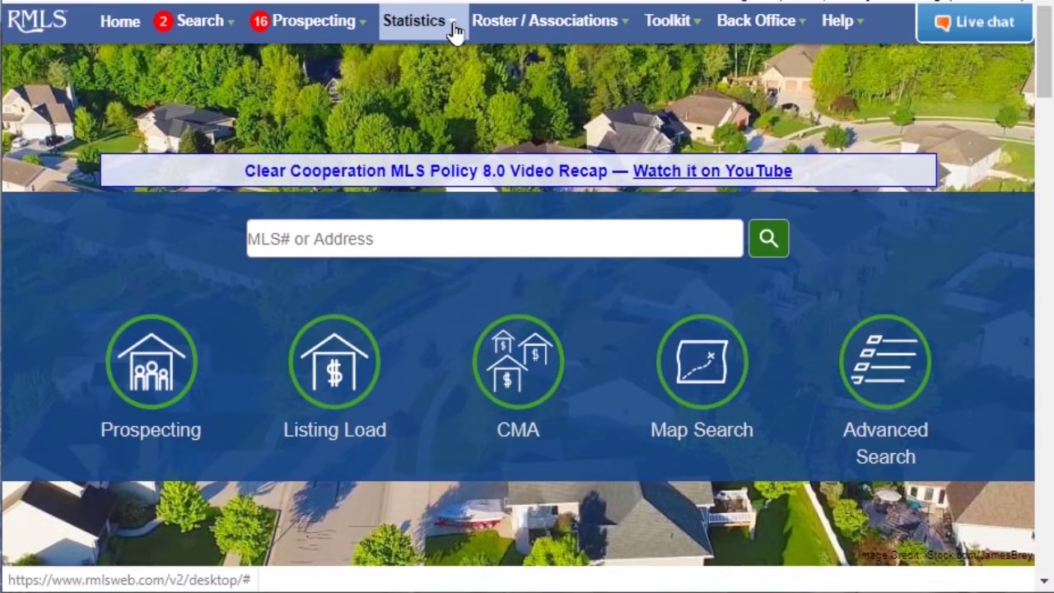
Step: Open the Home Sales Report setup and set the reporting month to January
{"action": "left_click", "coordinate": [453, 30]}
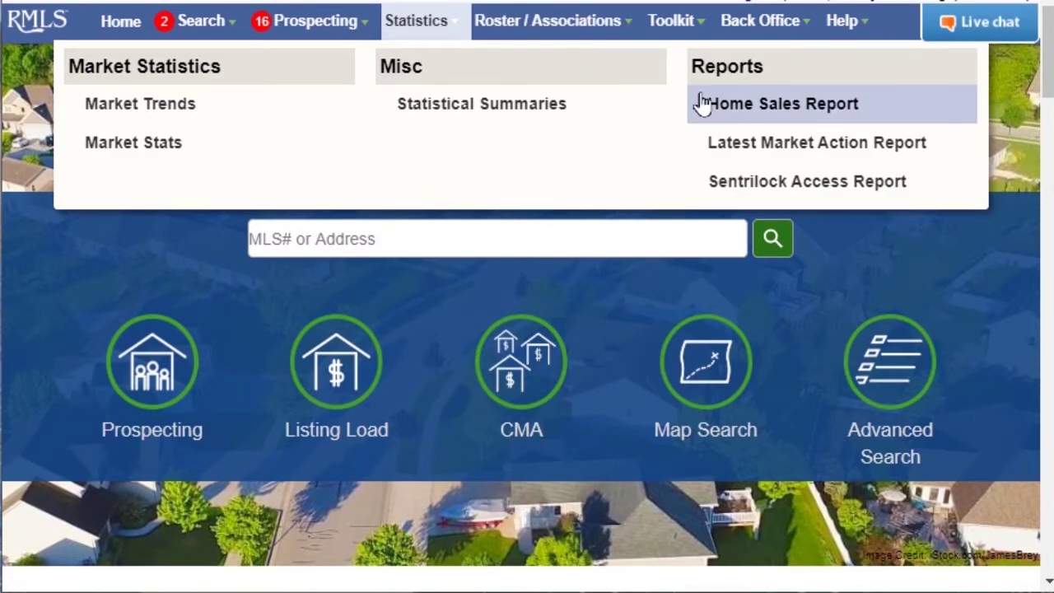
{"action": "left_click", "coordinate": [743, 114]}
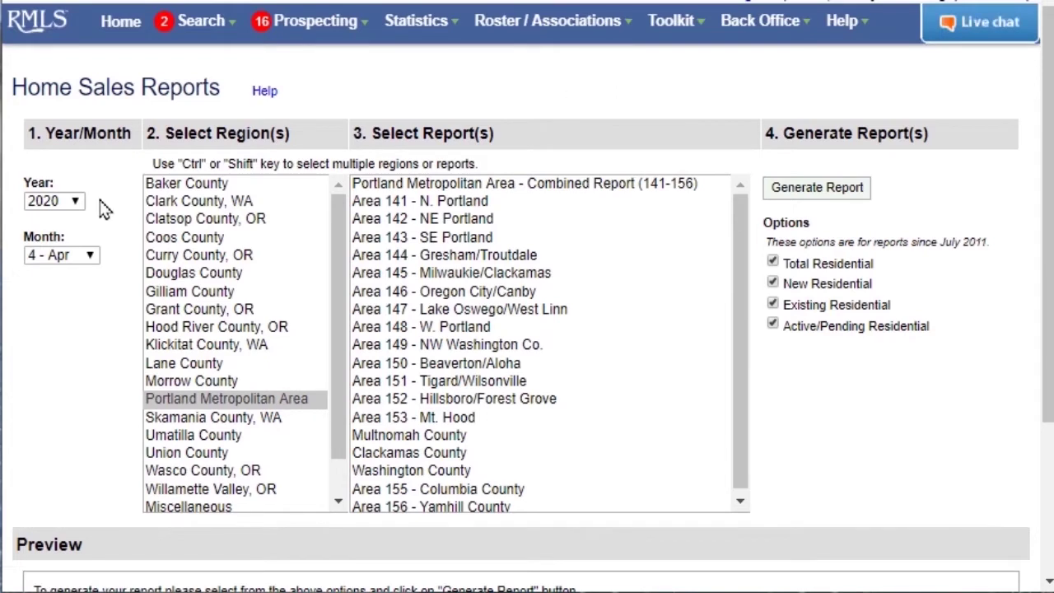
{"action": "left_click", "coordinate": [93, 256]}
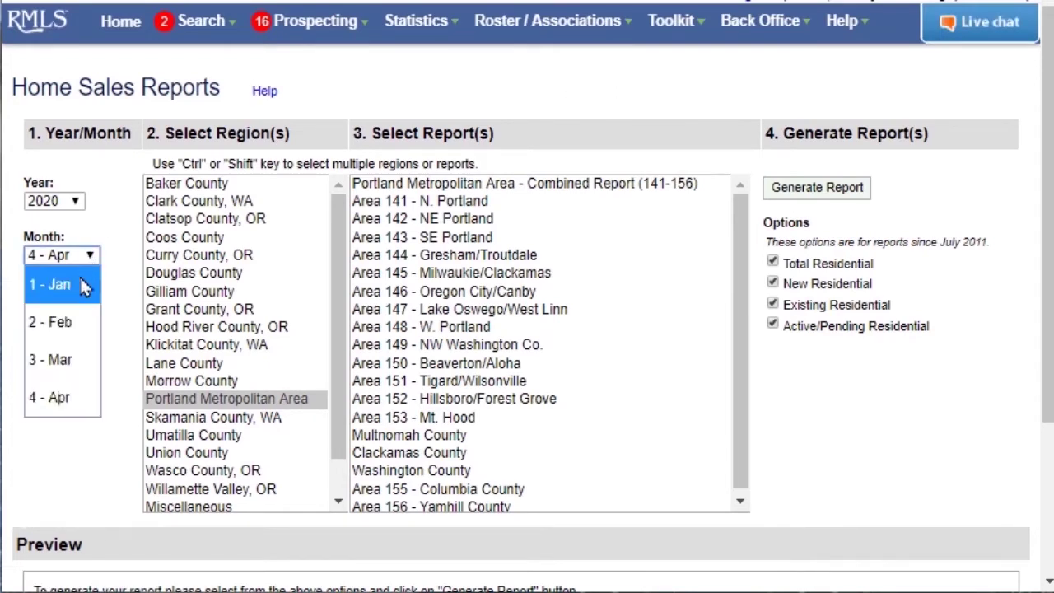
{"action": "left_click", "coordinate": [86, 286]}
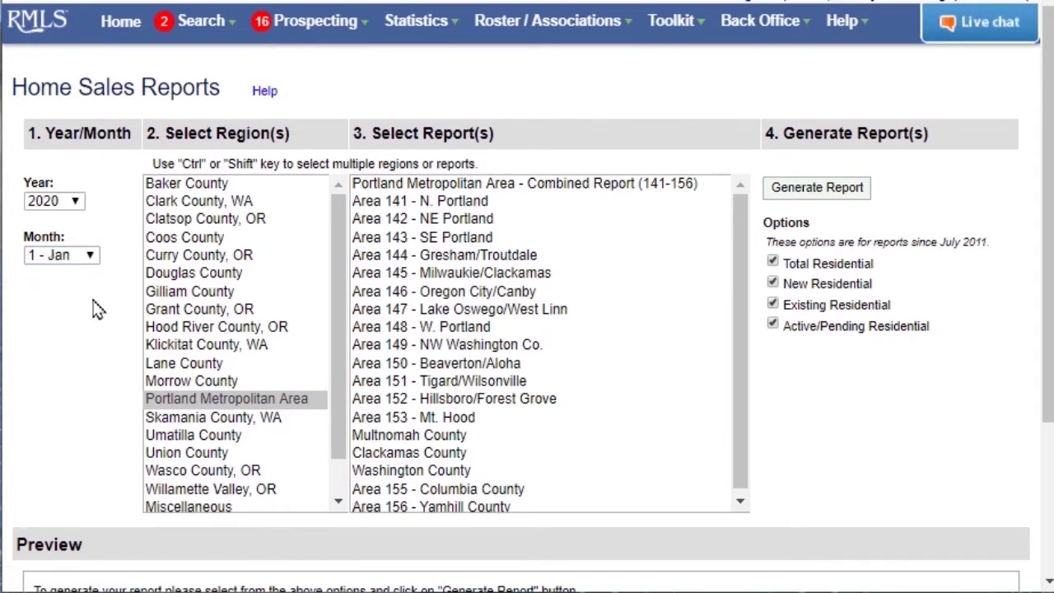
Step: Generate the Home Sales Report for Area 141 - N. Portland in the Portland Metropolitan Area and review its total residential sales tables
{"action": "left_click", "coordinate": [180, 401]}
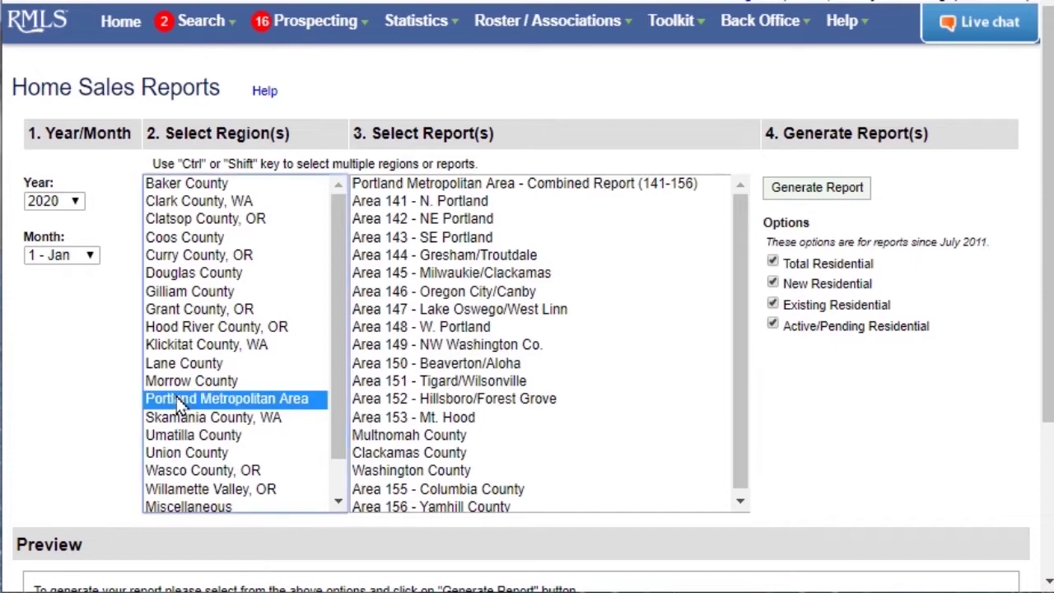
{"action": "left_click", "coordinate": [450, 208]}
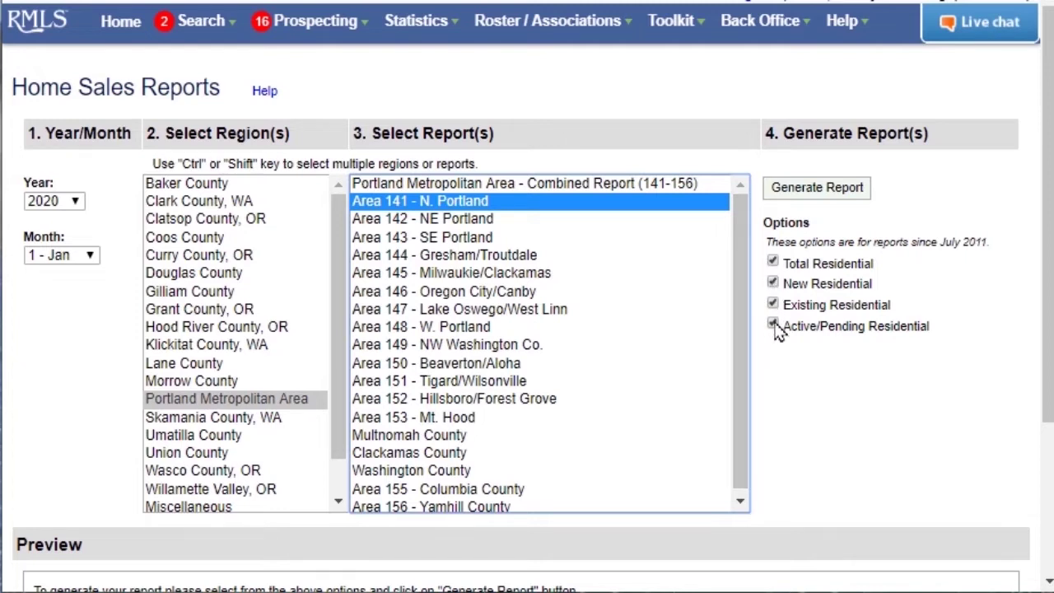
{"action": "left_click", "coordinate": [830, 191]}
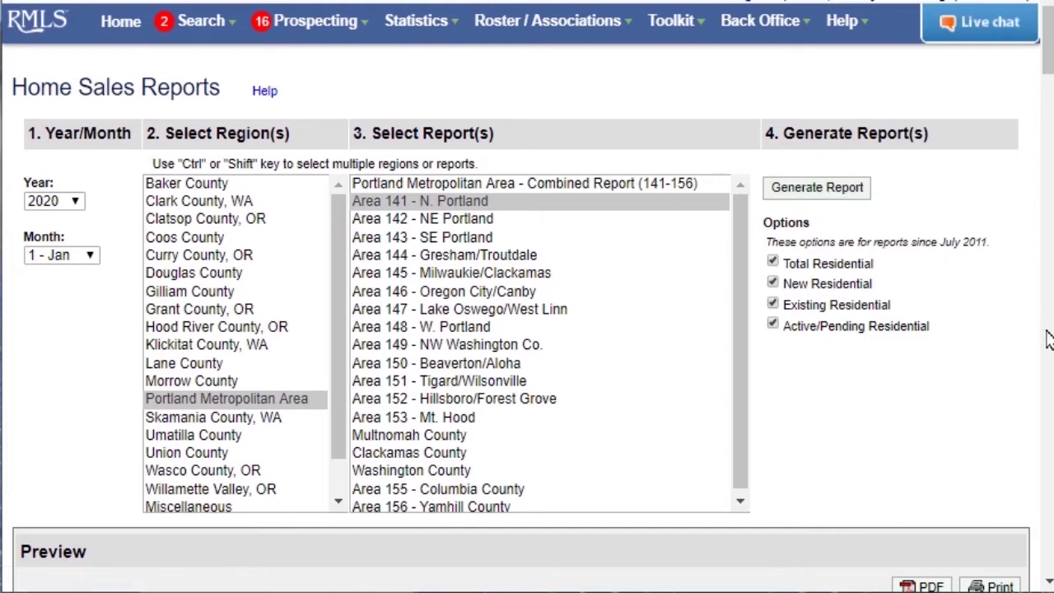
{"action": "scroll", "coordinate": [1047, 339], "scroll_direction": "down", "scroll_amount": 7}
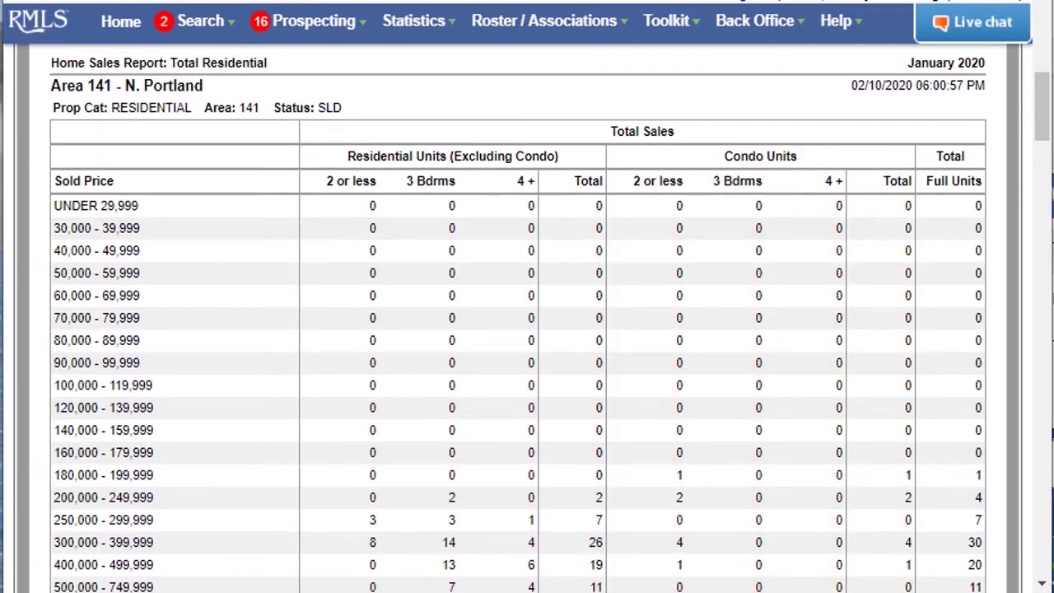
{"action": "scroll", "coordinate": [1042, 346], "scroll_direction": "down", "scroll_amount": 7}
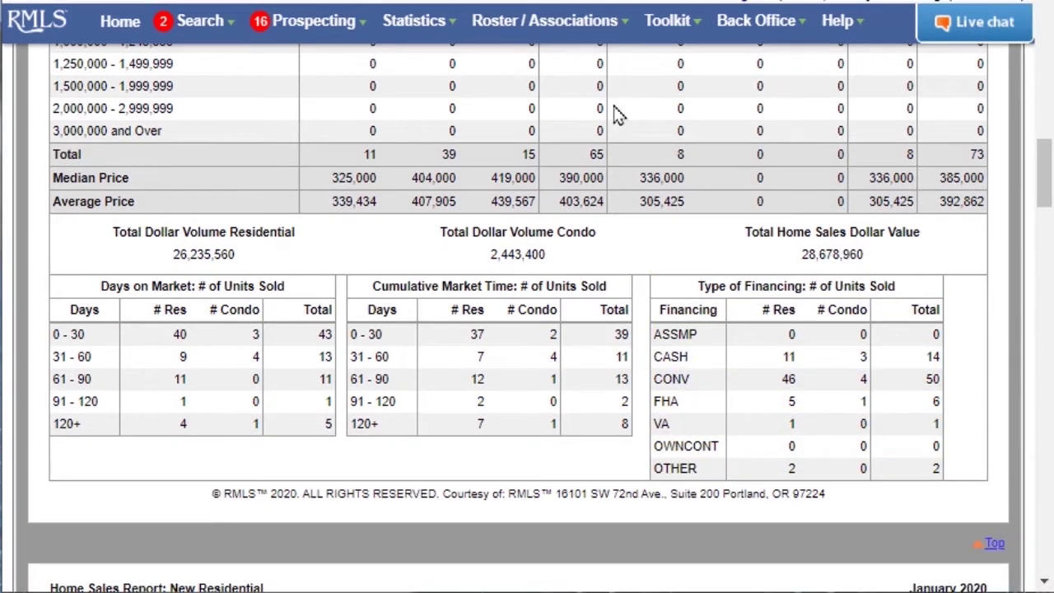
Step: Open the Douglas County document from the Latest Market Action reports
{"action": "left_click", "coordinate": [453, 29]}
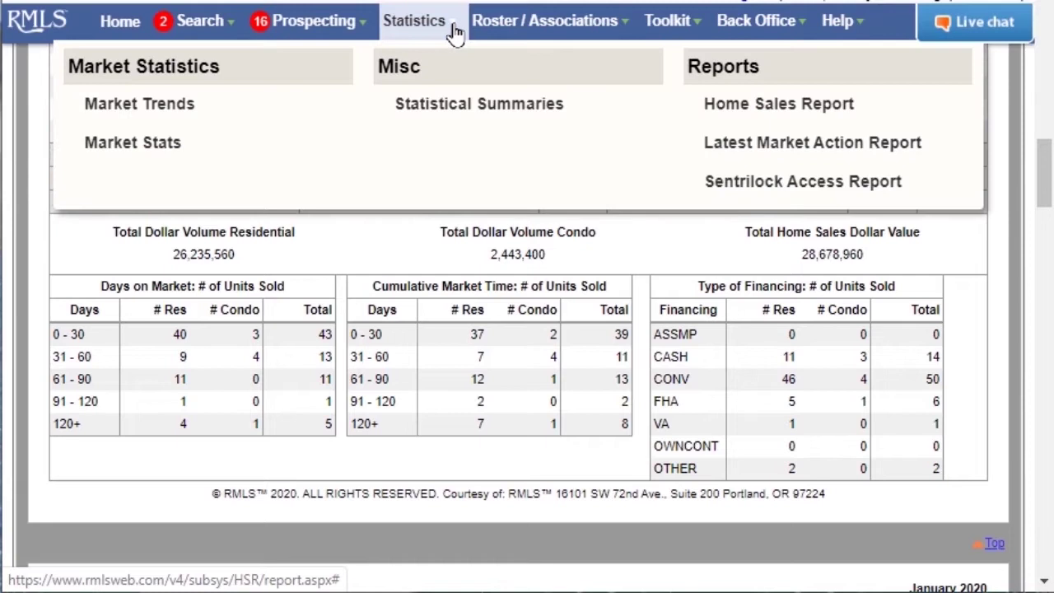
{"action": "left_click", "coordinate": [800, 157]}
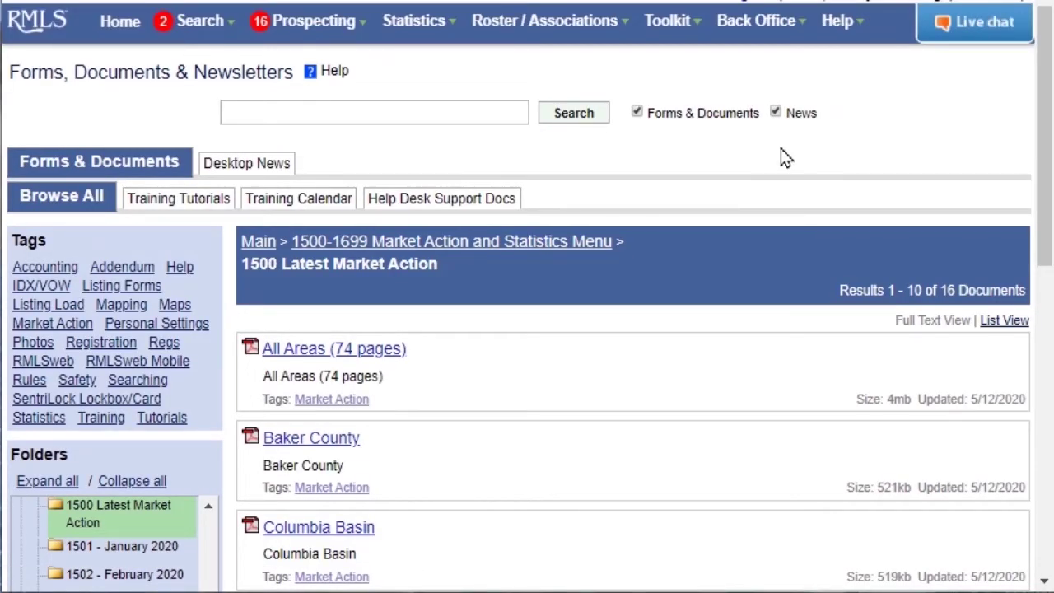
{"action": "scroll", "coordinate": [782, 157], "scroll_direction": "down", "scroll_amount": 6}
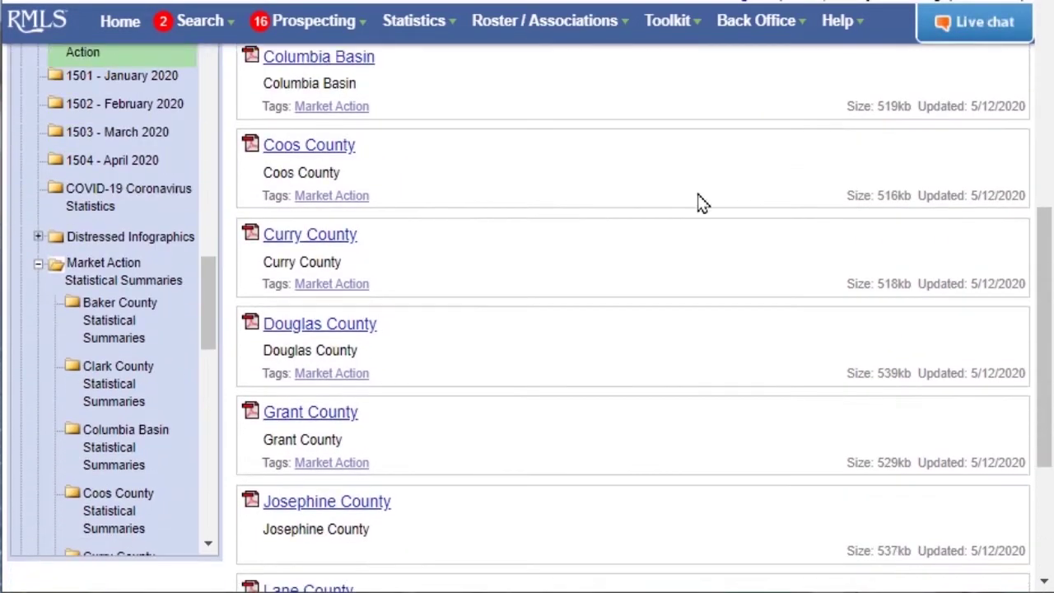
{"action": "left_click", "coordinate": [319, 324]}
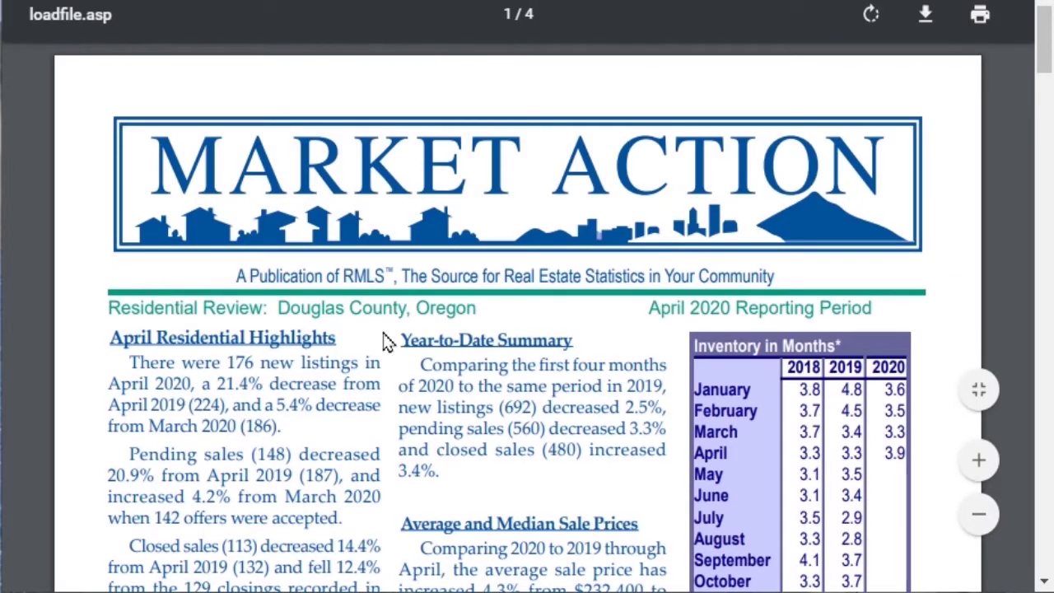
Step: Examine the Douglas County Market Action report's residential highlights, area table, market time, listings and closed sales graphs
{"action": "scroll", "coordinate": [386, 342], "scroll_direction": "down", "scroll_amount": 3}
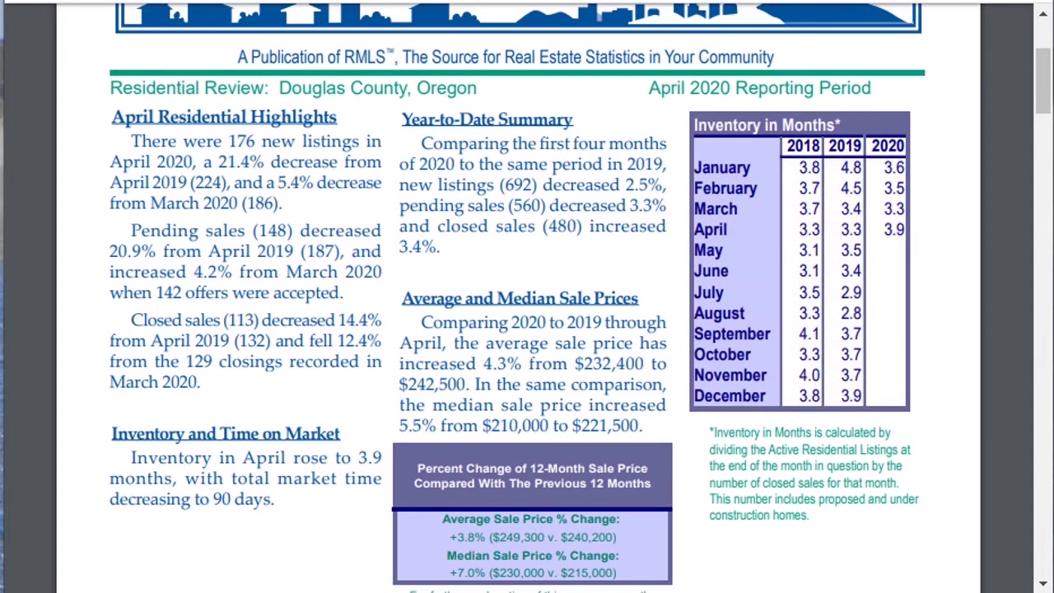
{"action": "scroll", "coordinate": [382, 339], "scroll_direction": "down", "scroll_amount": 8}
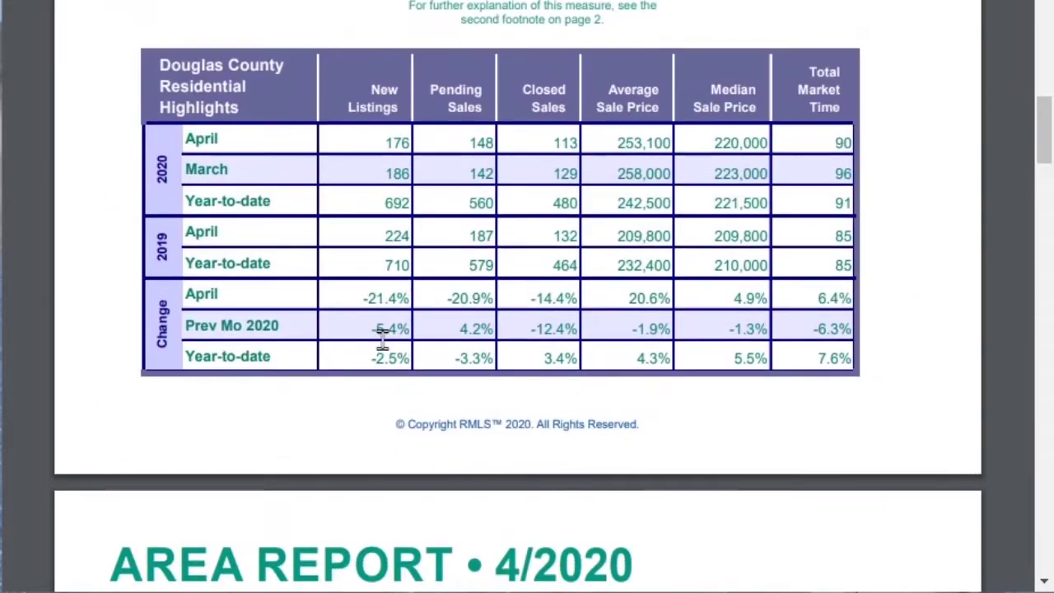
{"action": "scroll", "coordinate": [382, 337], "scroll_direction": "down", "scroll_amount": 10}
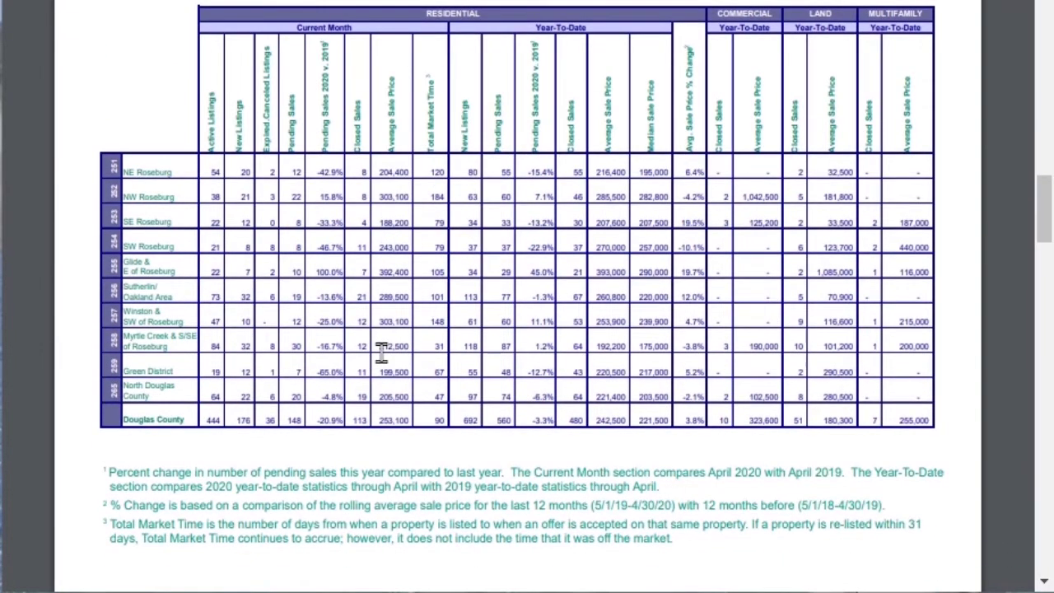
{"action": "scroll", "coordinate": [381, 350], "scroll_direction": "down", "scroll_amount": 8}
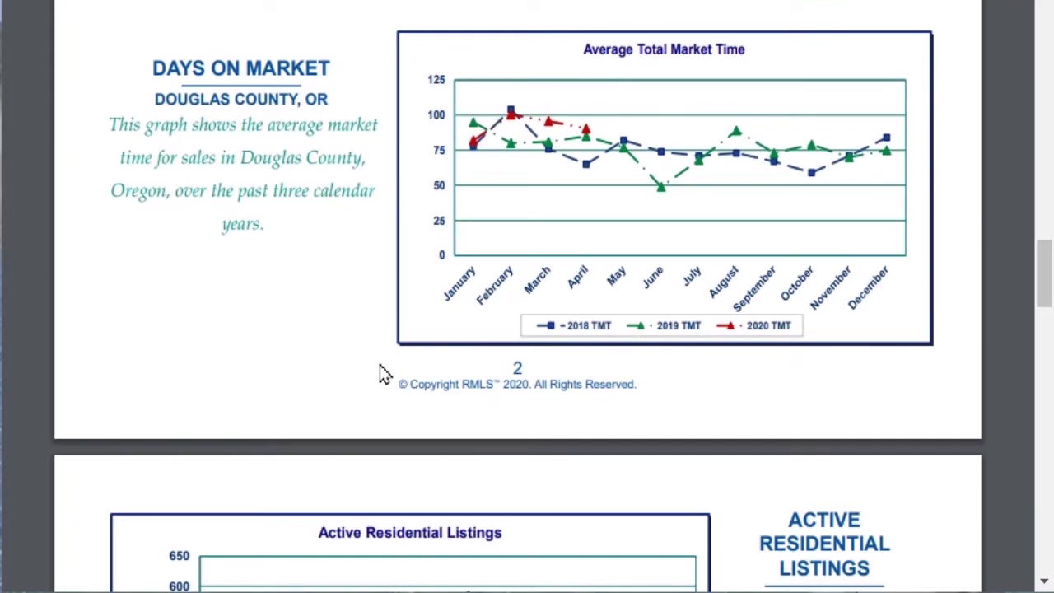
{"action": "scroll", "coordinate": [384, 372], "scroll_direction": "down", "scroll_amount": 6}
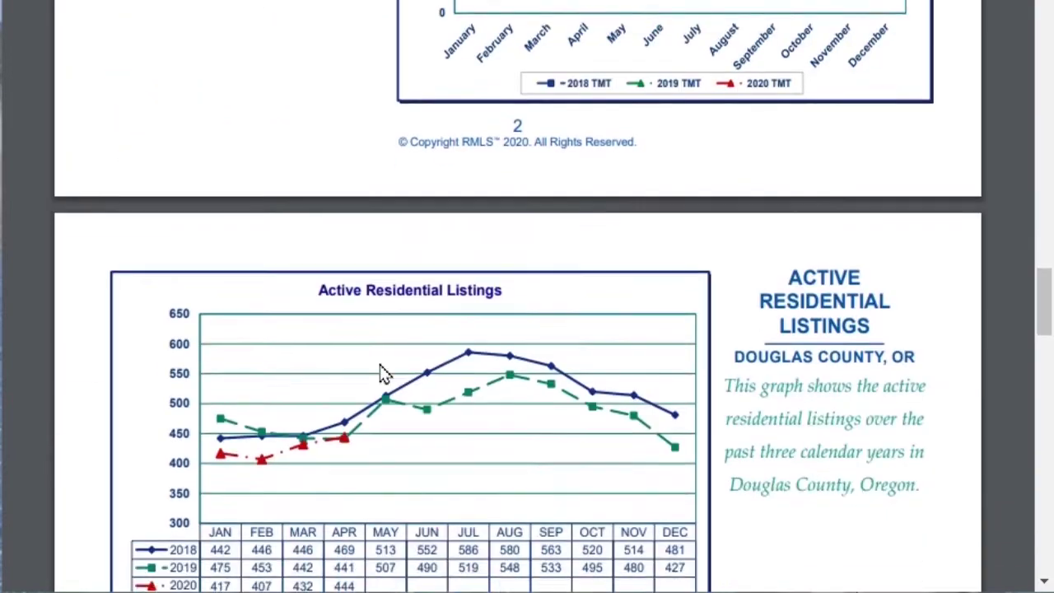
{"action": "scroll", "coordinate": [382, 374], "scroll_direction": "down", "scroll_amount": 14}
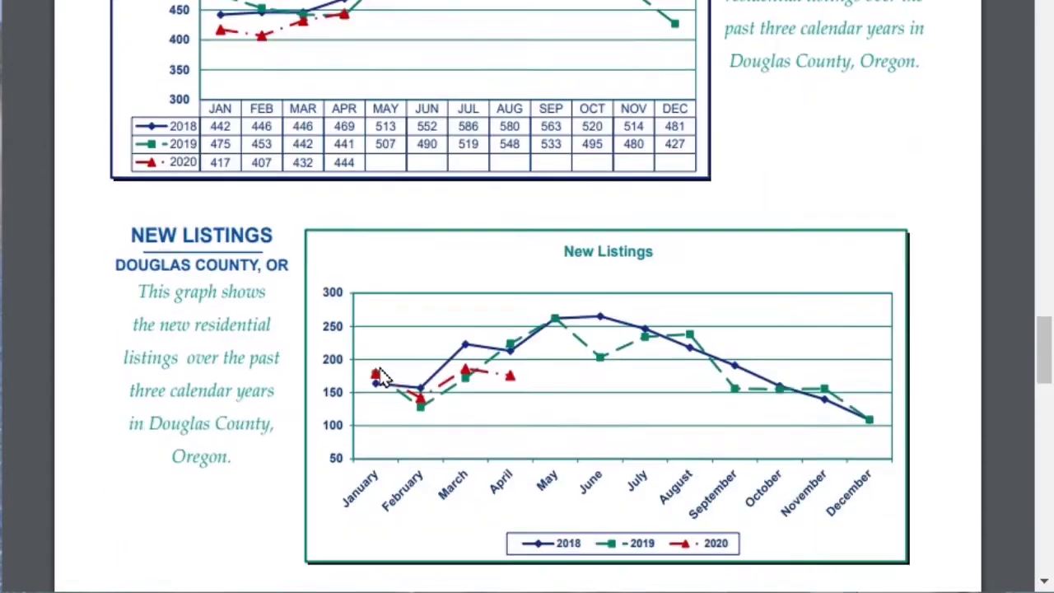
{"action": "scroll", "coordinate": [381, 387], "scroll_direction": "down", "scroll_amount": 6}
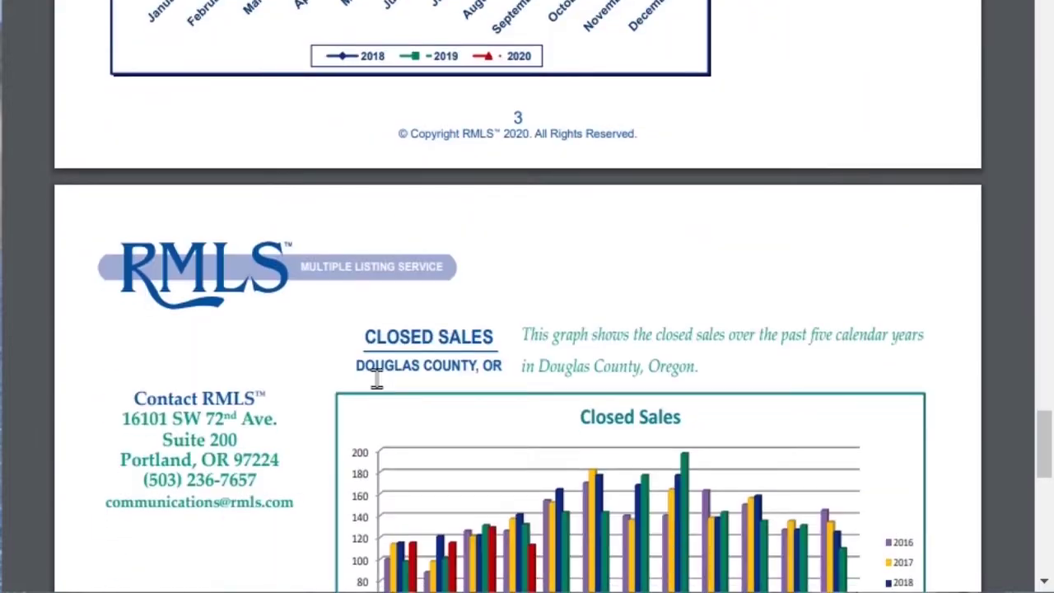
{"action": "scroll", "coordinate": [376, 381], "scroll_direction": "down", "scroll_amount": 4}
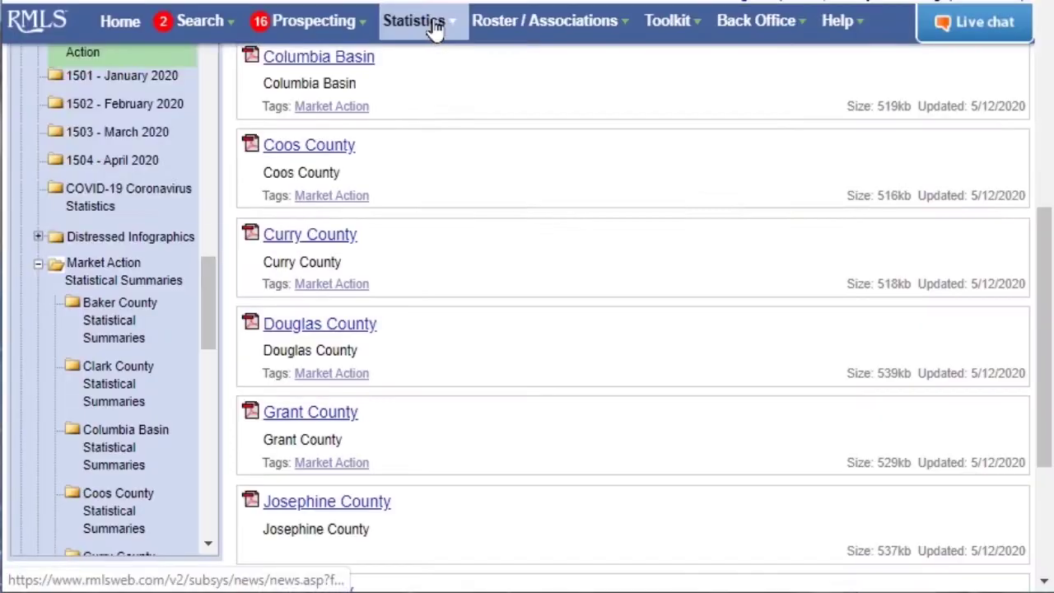
Step: Open the list of Statistical Summary Reports and go through the regions to the COVID-19 listing counts at its end
{"action": "left_click", "coordinate": [436, 28]}
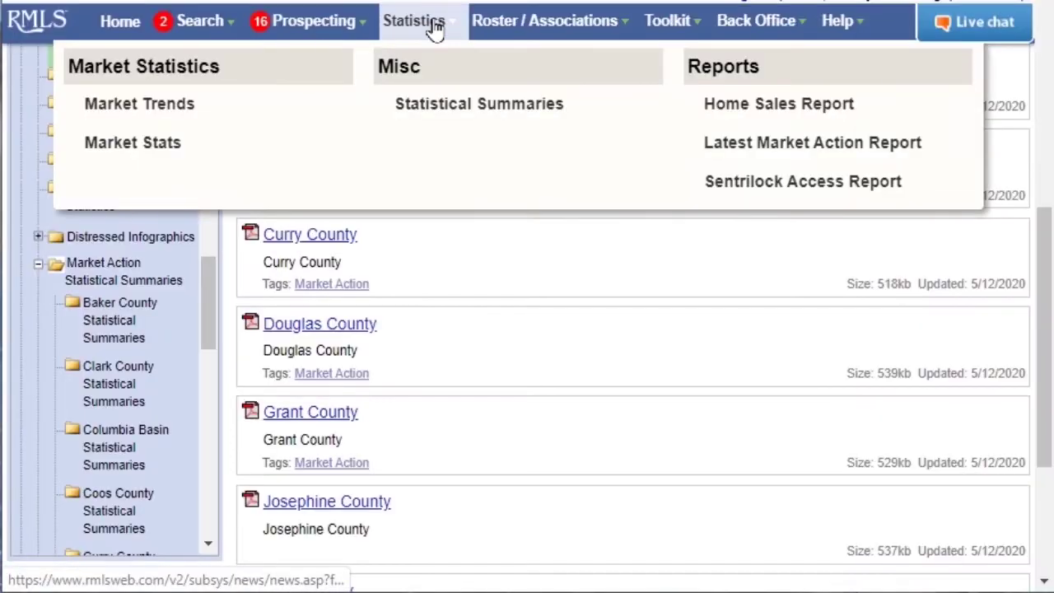
{"action": "left_click", "coordinate": [456, 107]}
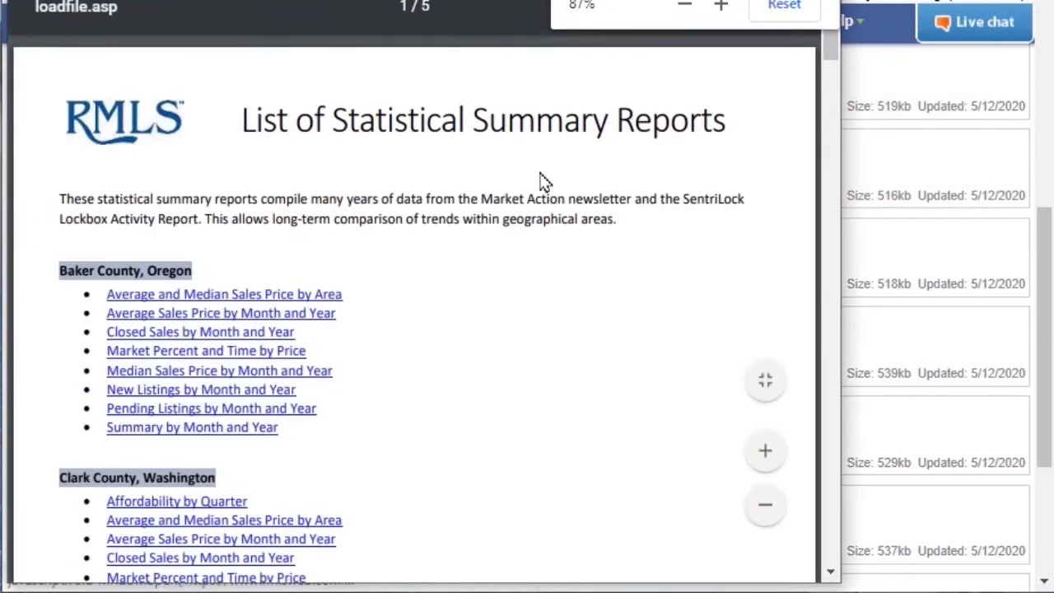
{"action": "scroll", "coordinate": [828, 426], "scroll_direction": "down", "scroll_amount": 12}
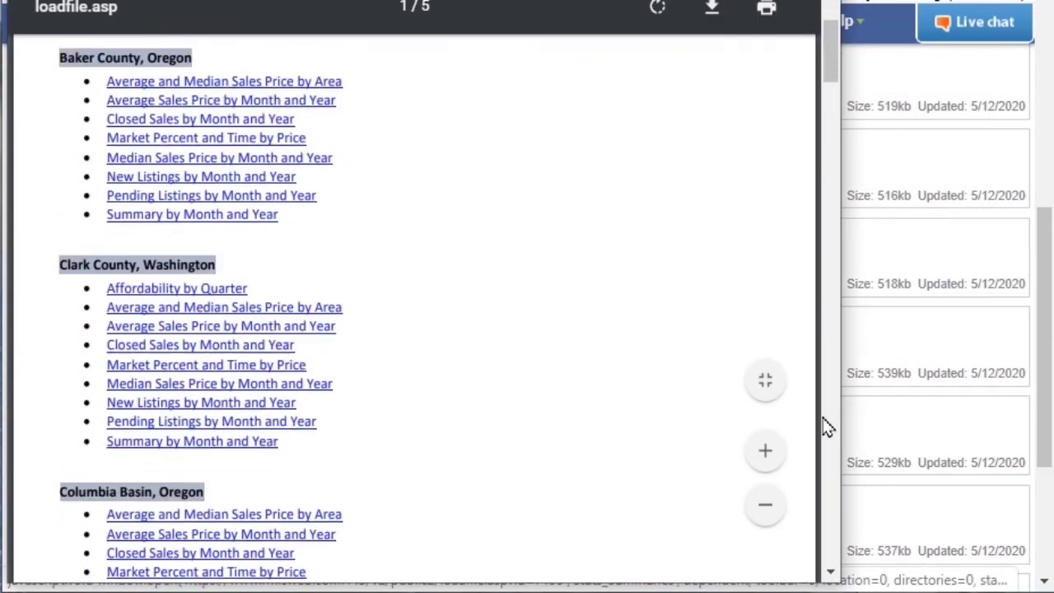
{"action": "scroll", "coordinate": [827, 427], "scroll_direction": "down", "scroll_amount": 12}
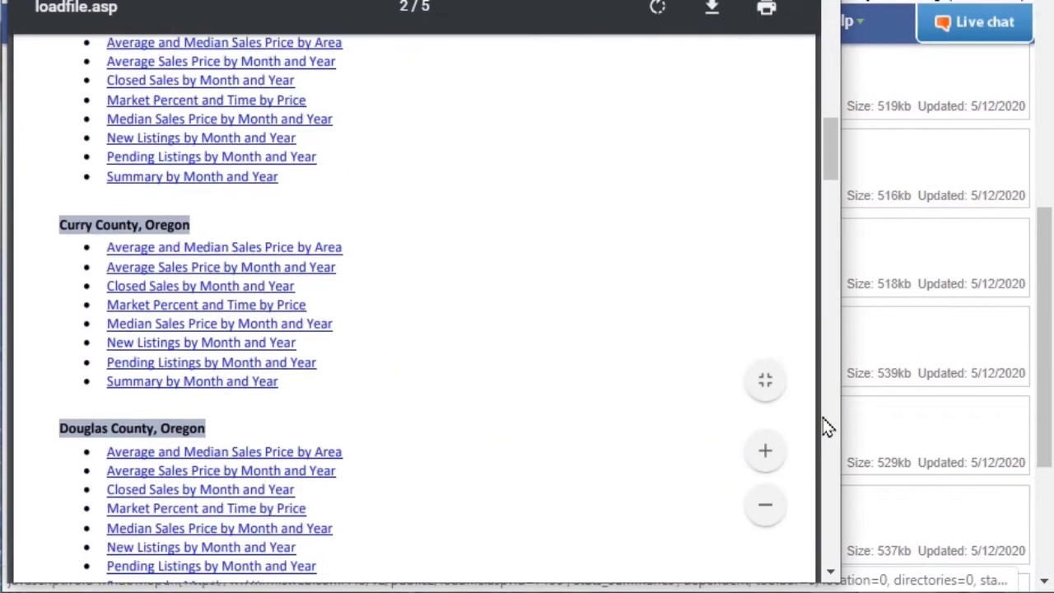
{"action": "scroll", "coordinate": [827, 426], "scroll_direction": "down", "scroll_amount": 12}
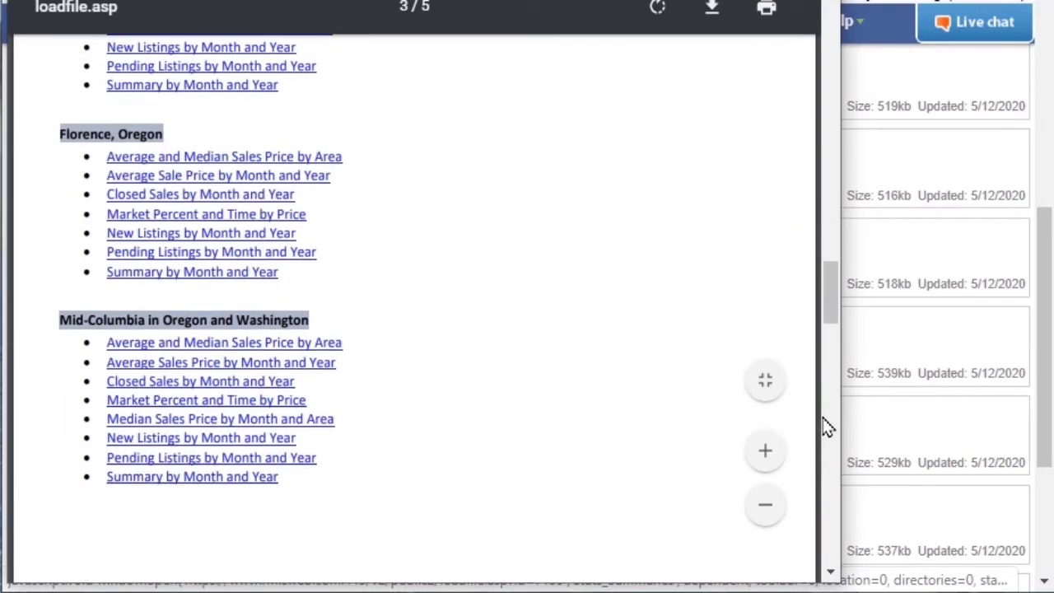
{"action": "scroll", "coordinate": [822, 418], "scroll_direction": "down", "scroll_amount": 12}
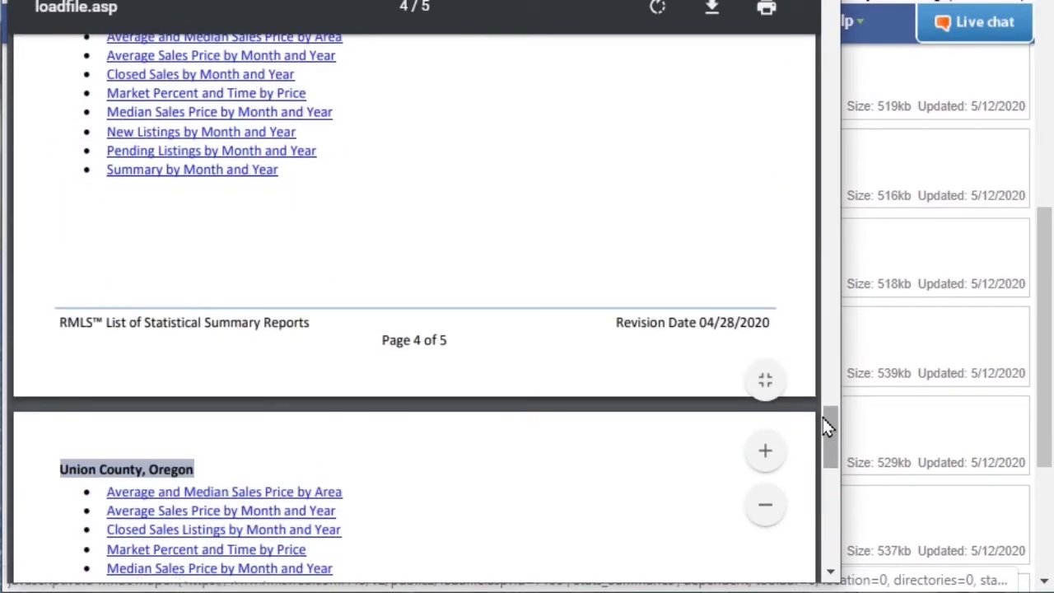
{"action": "scroll", "coordinate": [828, 426], "scroll_direction": "down", "scroll_amount": 3}
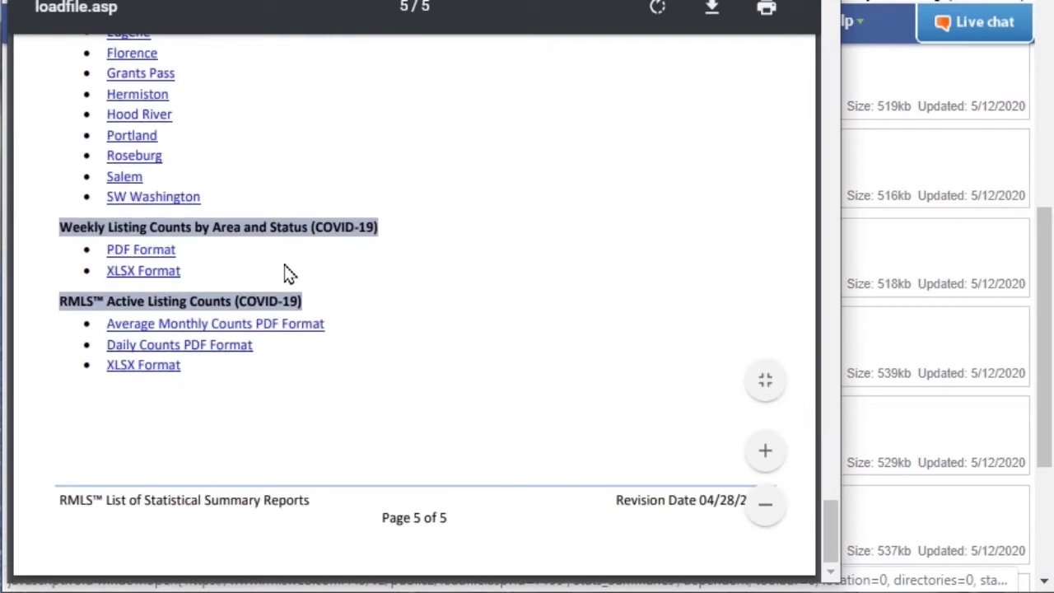
Step: Download the Weekly Listing Counts by Area and Status (COVID-19) in XLSX format and open the workbook in Excel
{"action": "left_click", "coordinate": [154, 273]}
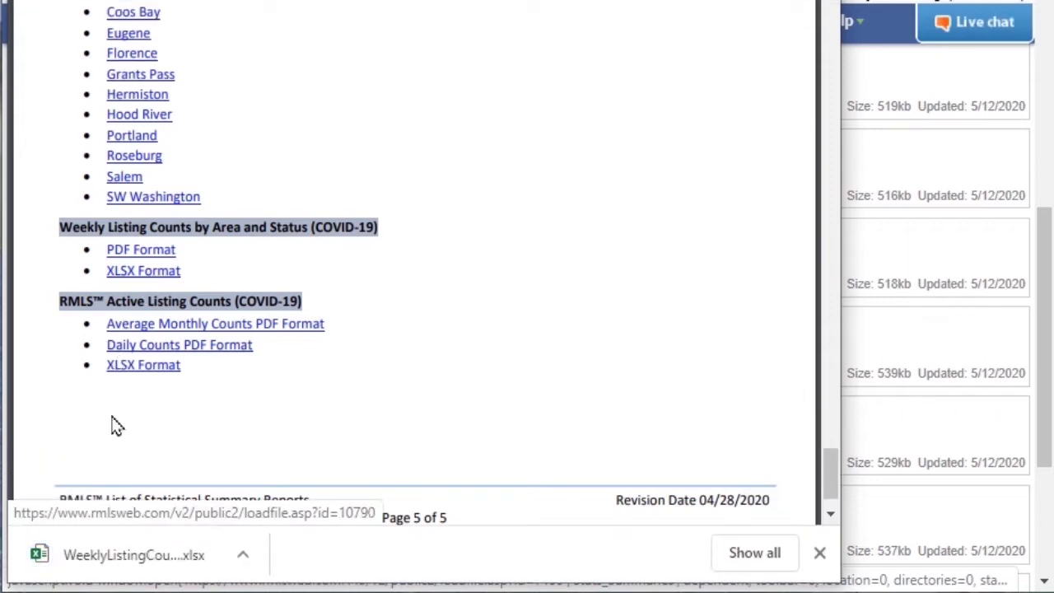
{"action": "left_click", "coordinate": [125, 553]}
{"action": "left_click", "coordinate": [170, 553]}
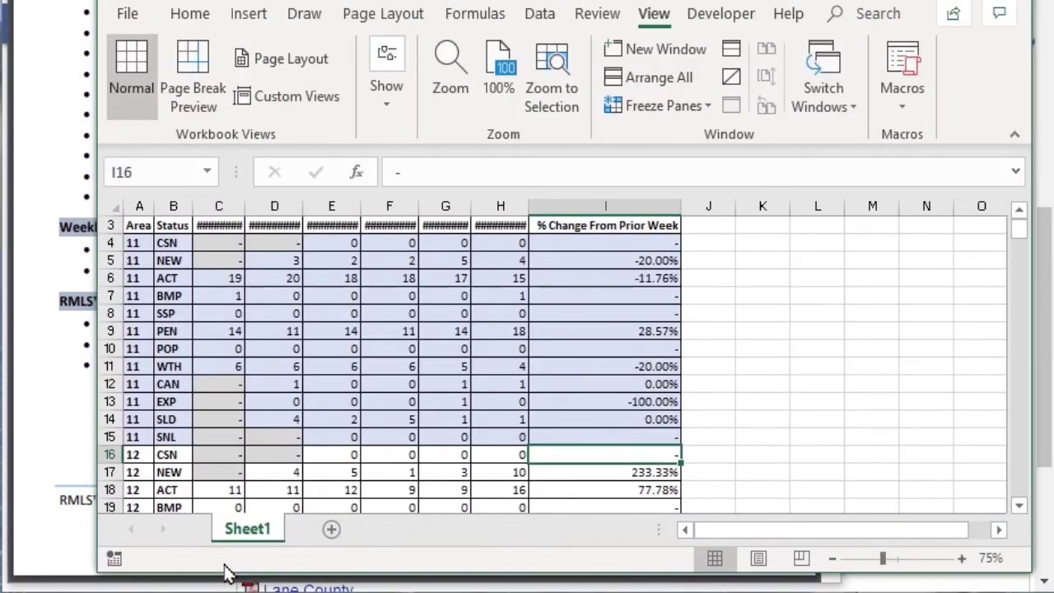
Step: Copy the header and all area 11 rows (rows 3 to 15) into a new worksheet starting at cell A1
{"action": "left_click", "coordinate": [109, 226]}
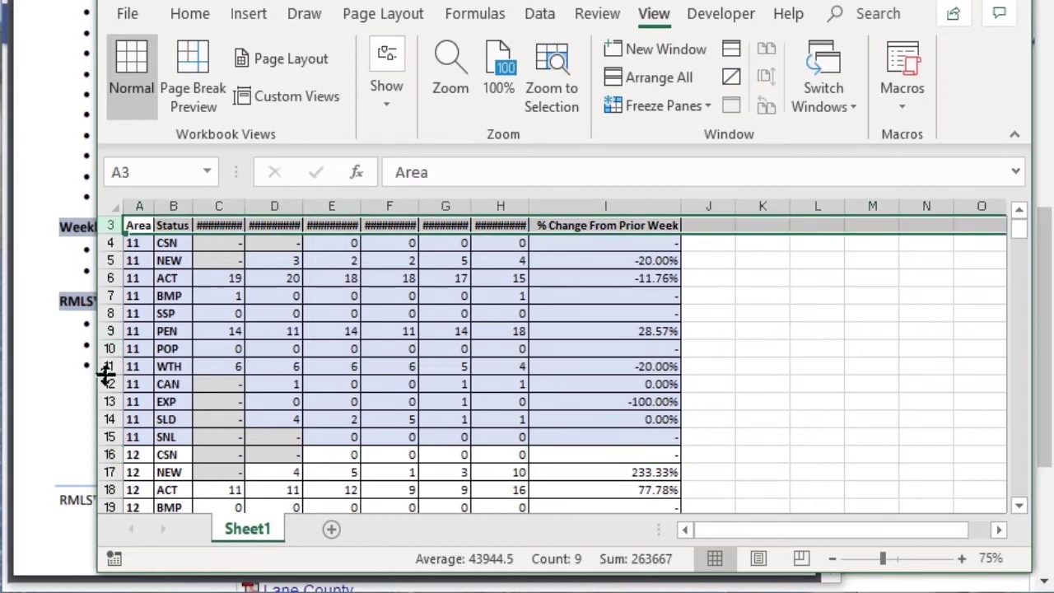
{"action": "left_click", "coordinate": [104, 438], "text": "shift"}
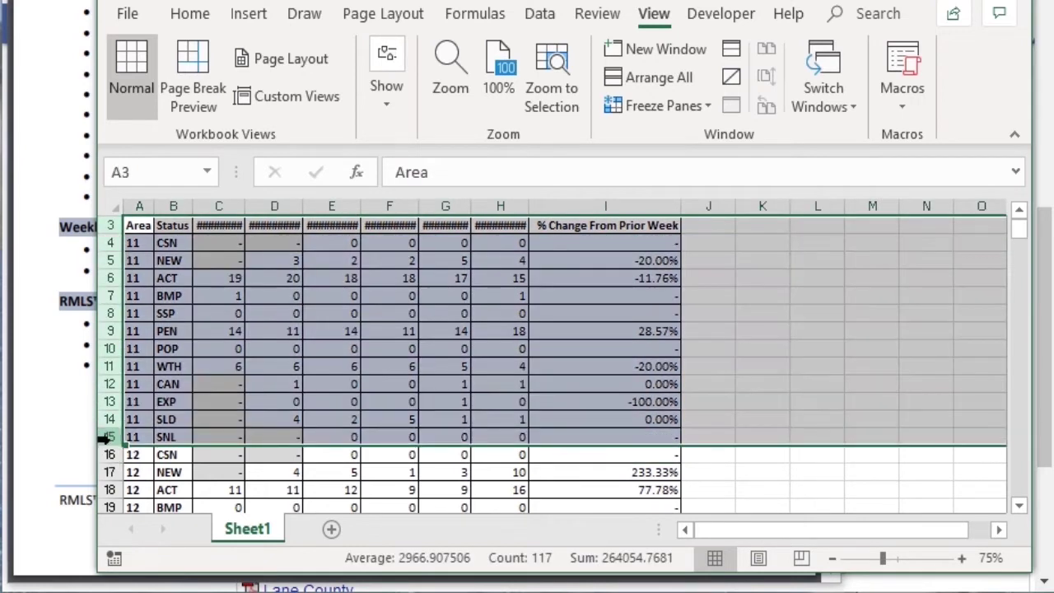
{"action": "right_click", "coordinate": [105, 375]}
{"action": "left_click", "coordinate": [146, 412]}
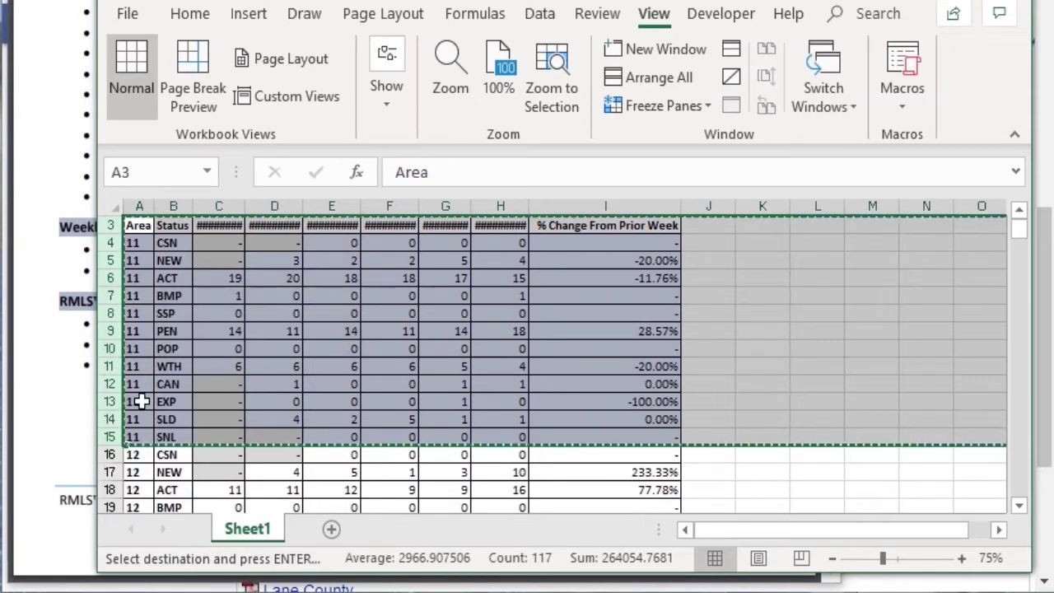
{"action": "left_click", "coordinate": [331, 531]}
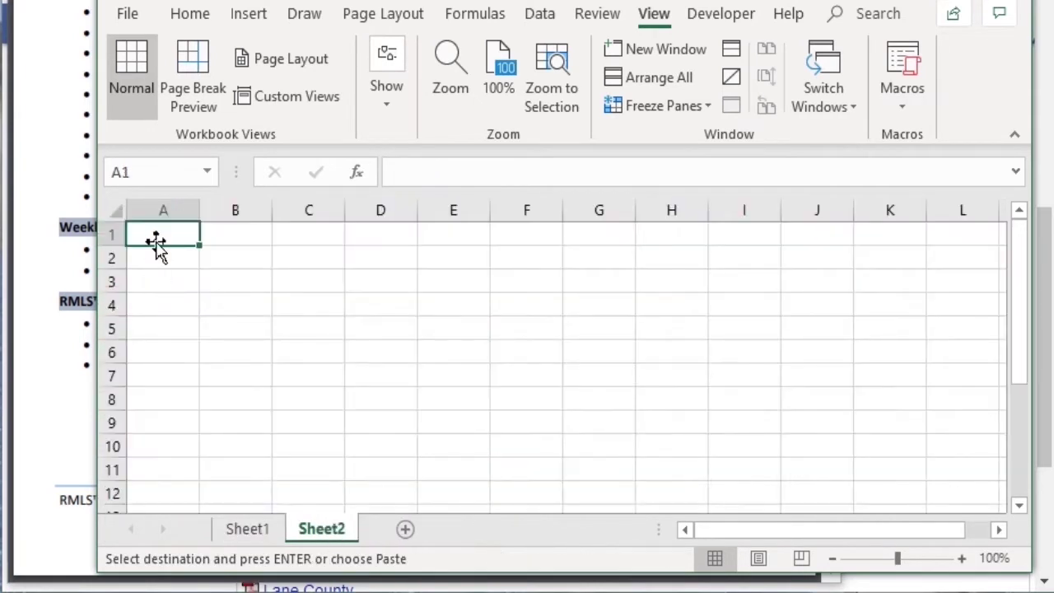
{"action": "key", "text": "ctrl+v"}
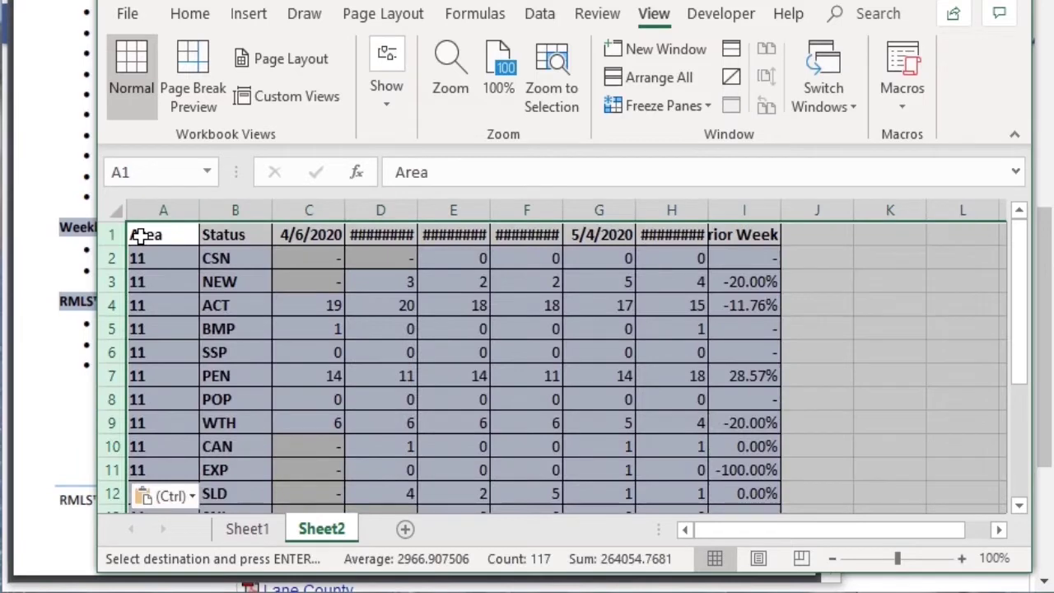
Step: Copy the header and all rows for areas 11 through 25 (rows 3 to 135) from Sheet1 into another new worksheet at cell A1
{"action": "left_click", "coordinate": [246, 529]}
{"action": "scroll", "coordinate": [193, 421], "scroll_direction": "down", "scroll_amount": 3}
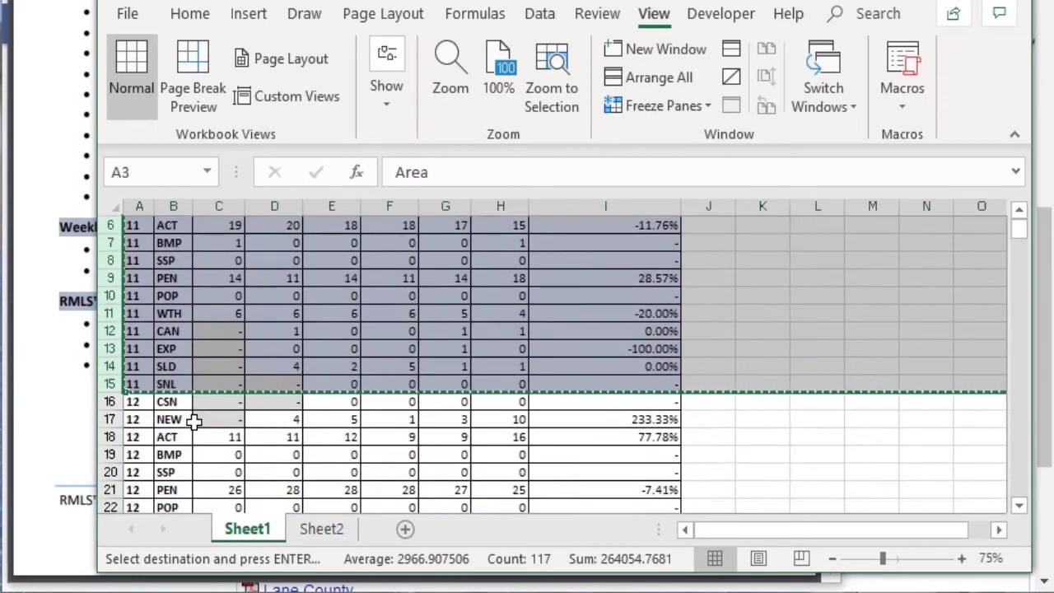
{"action": "scroll", "coordinate": [193, 421], "scroll_direction": "down", "scroll_amount": 20}
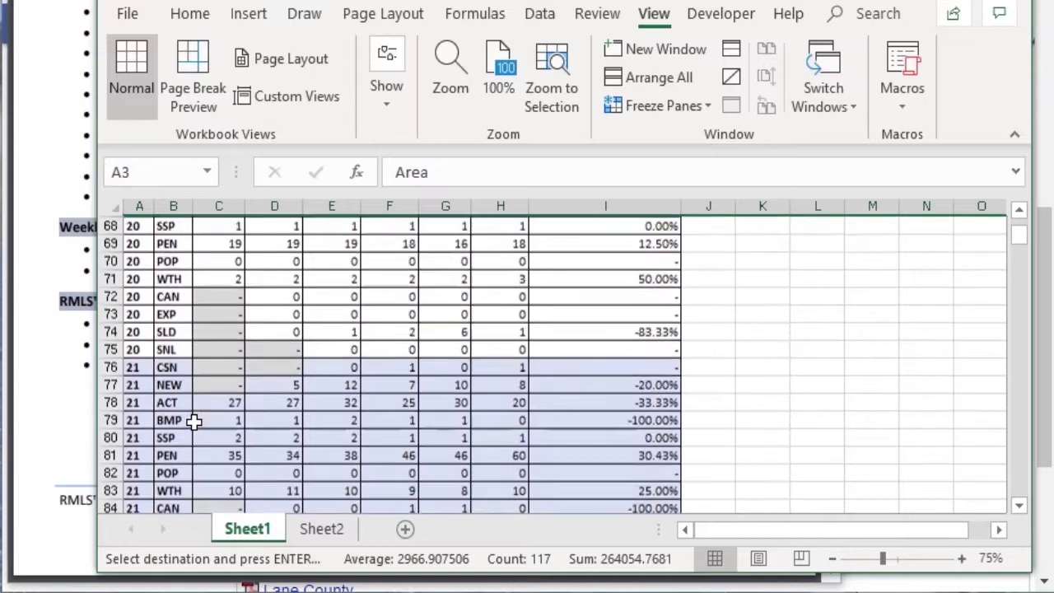
{"action": "scroll", "coordinate": [194, 420], "scroll_direction": "down", "scroll_amount": 11}
{"action": "left_click", "coordinate": [109, 436], "text": "shift"}
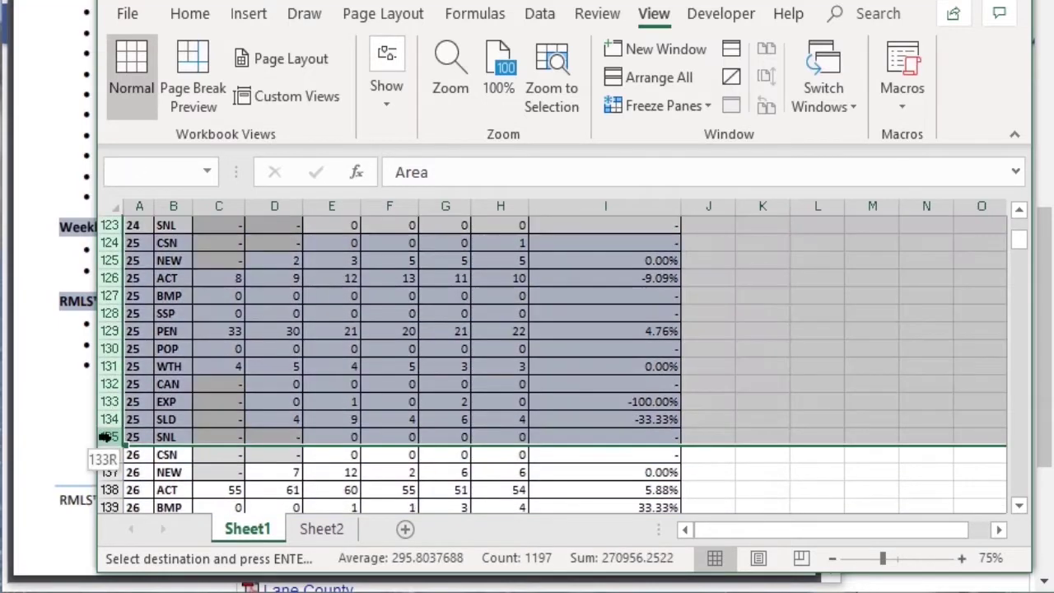
{"action": "right_click", "coordinate": [107, 392]}
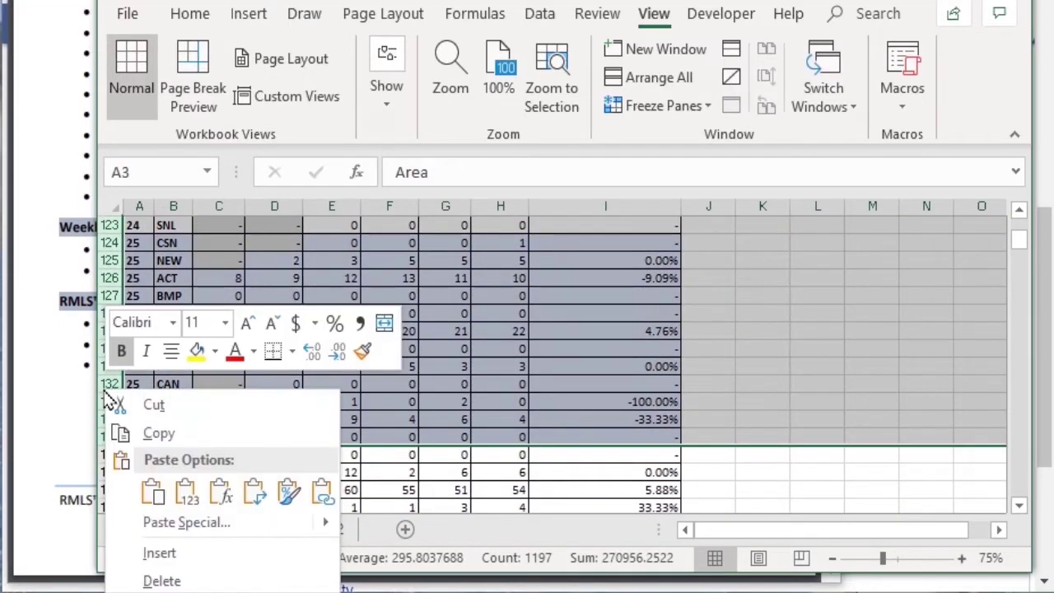
{"action": "left_click", "coordinate": [153, 430]}
{"action": "scroll", "coordinate": [141, 424], "scroll_direction": "up", "scroll_amount": 20}
{"action": "left_click", "coordinate": [403, 531]}
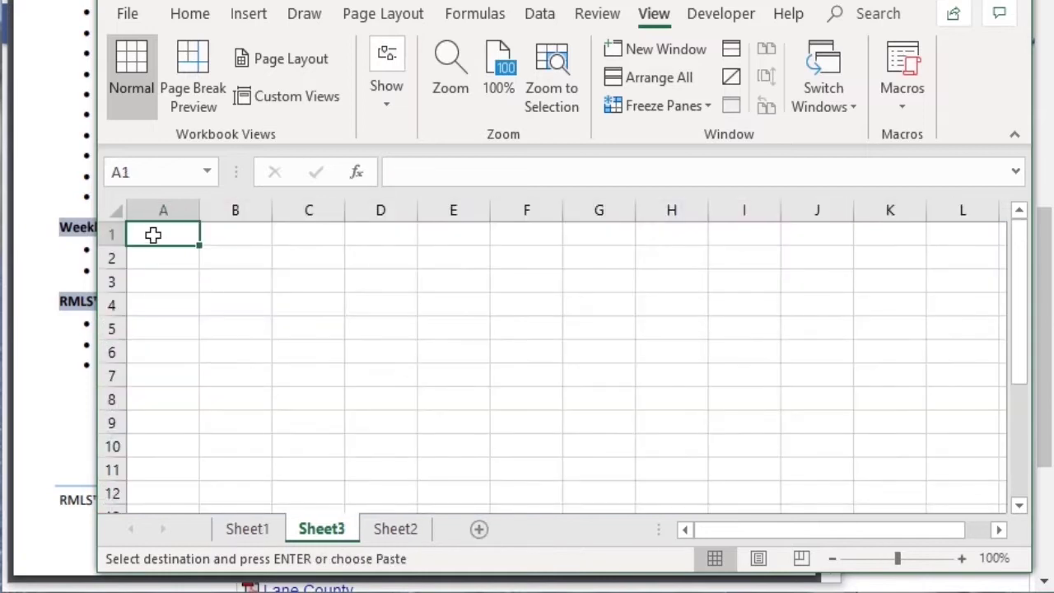
{"action": "key", "text": "ctrl+v"}
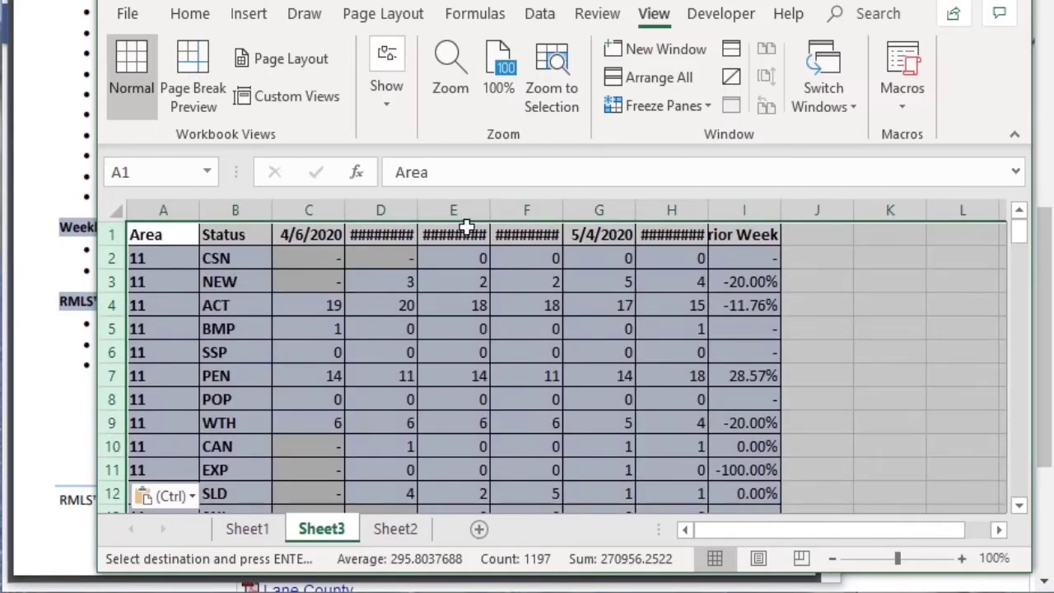
Step: Sort the copied rows by Status from A to Z with a header row, and look through the regrouped listing counts
{"action": "left_click", "coordinate": [540, 14]}
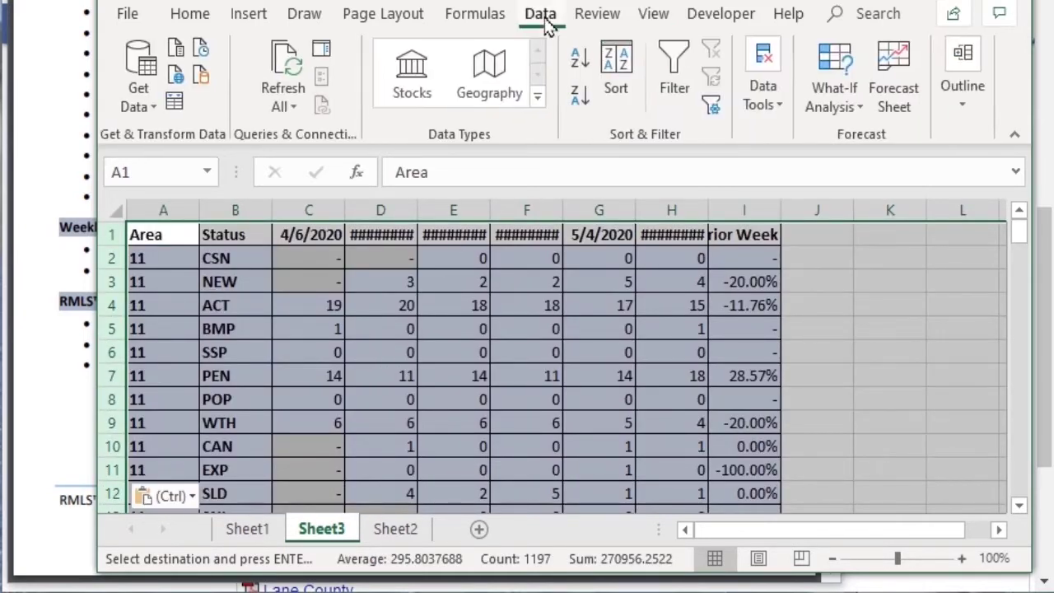
{"action": "left_click", "coordinate": [619, 66]}
{"action": "left_click", "coordinate": [550, 274]}
{"action": "left_click", "coordinate": [545, 311]}
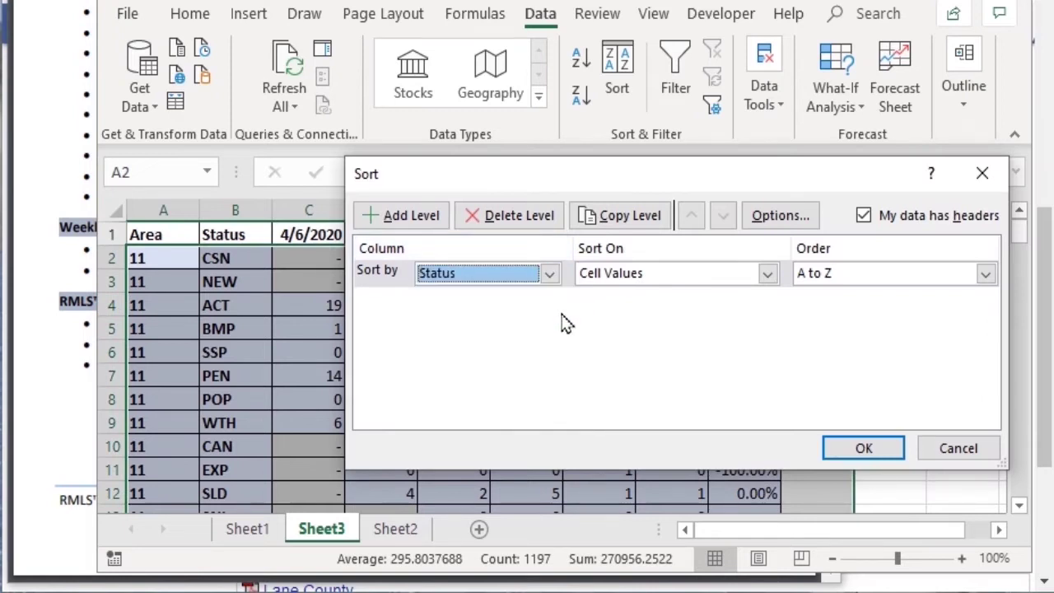
{"action": "left_click", "coordinate": [837, 447]}
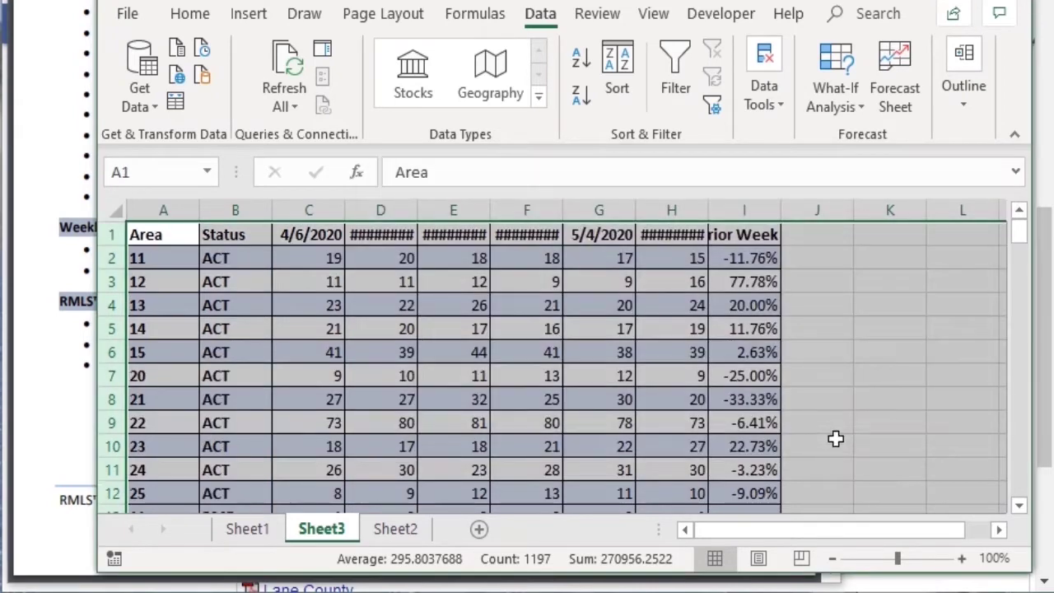
{"action": "left_click", "coordinate": [817, 366]}
{"action": "scroll", "coordinate": [817, 366], "scroll_direction": "down", "scroll_amount": 4}
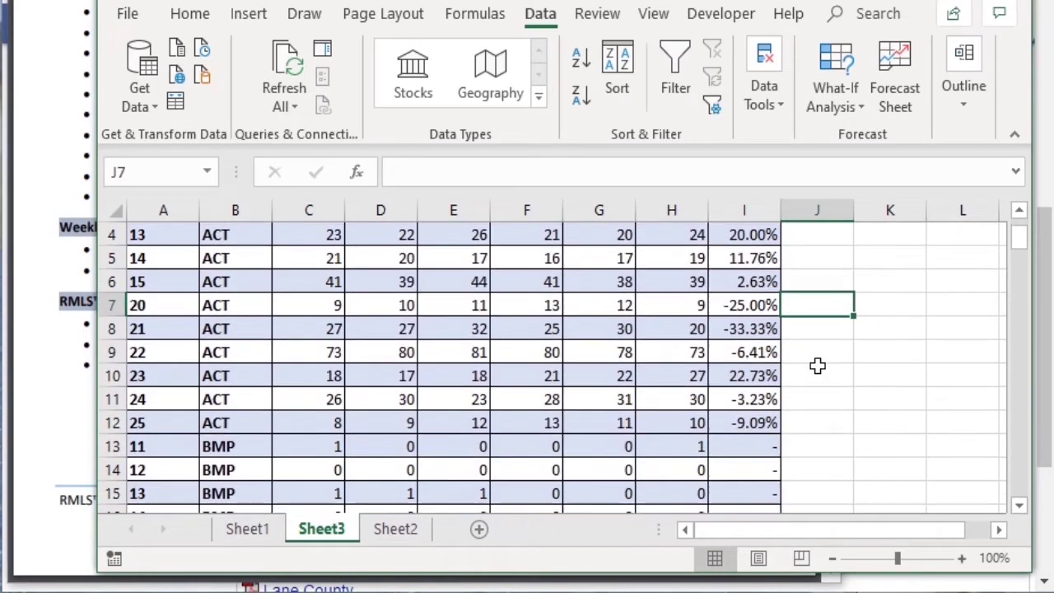
{"action": "scroll", "coordinate": [817, 365], "scroll_direction": "down", "scroll_amount": 8}
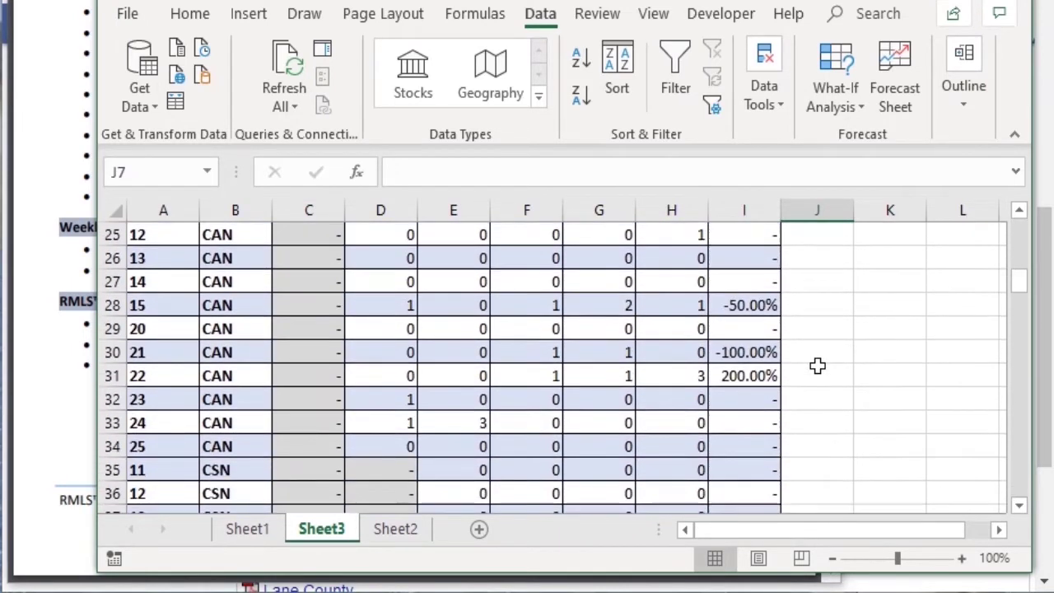
{"action": "scroll", "coordinate": [817, 365], "scroll_direction": "down", "scroll_amount": 9}
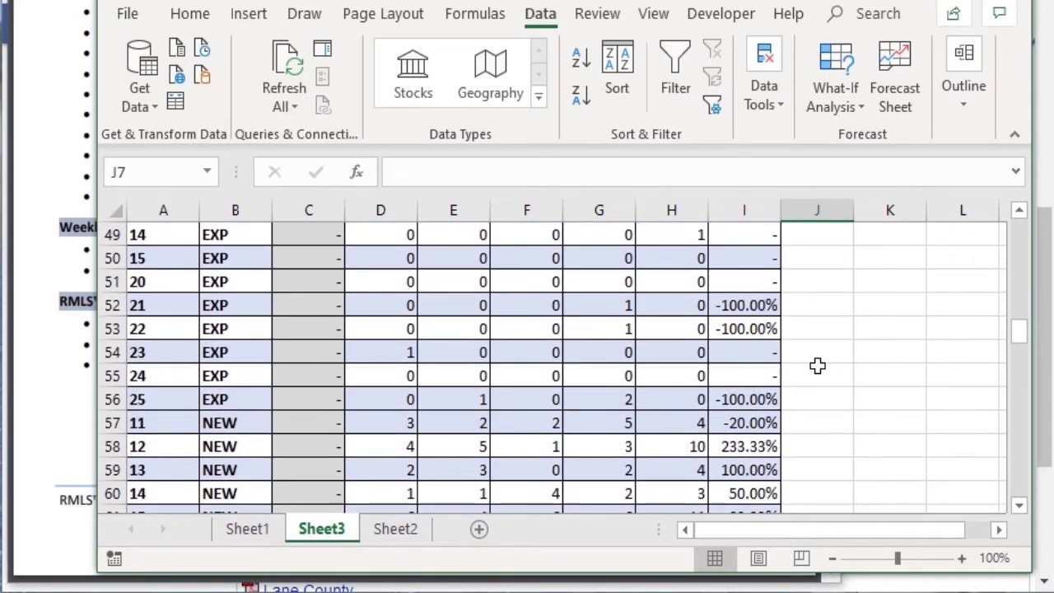
{"action": "scroll", "coordinate": [817, 365], "scroll_direction": "down", "scroll_amount": 10}
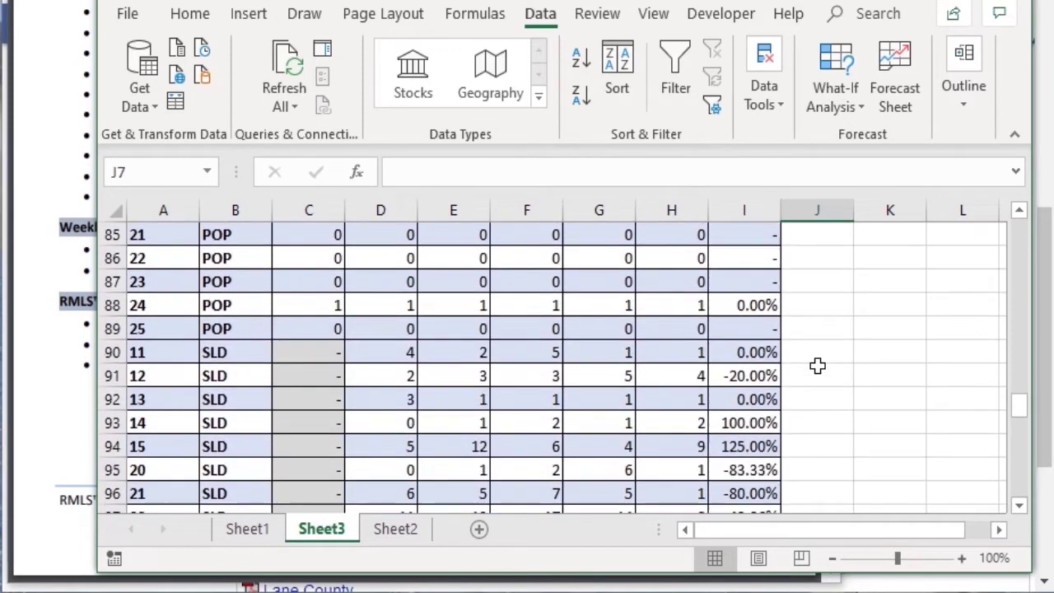
{"action": "scroll", "coordinate": [816, 365], "scroll_direction": "down", "scroll_amount": 13}
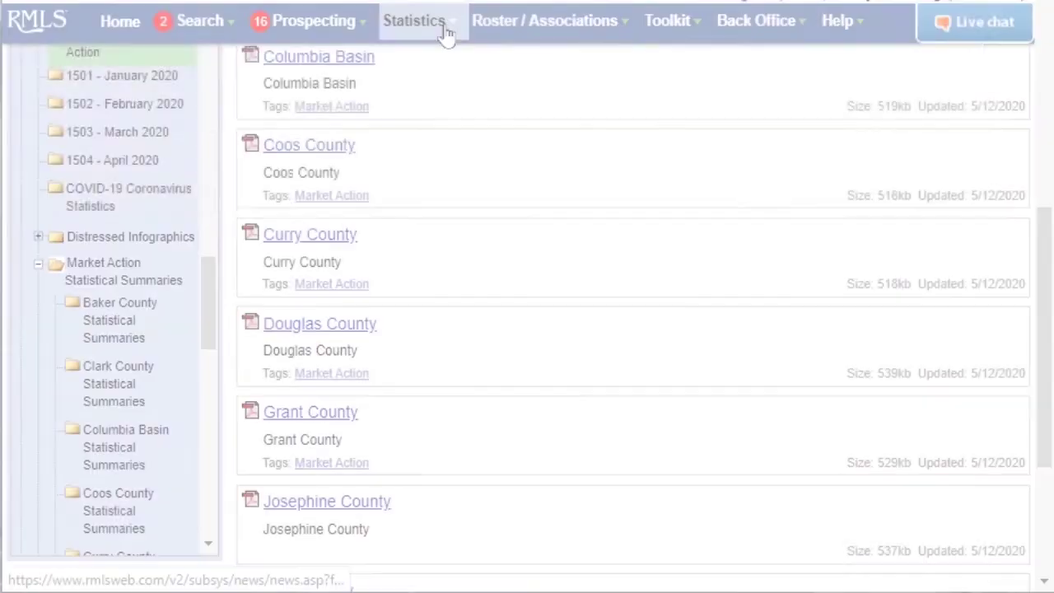
Step: Switch back to RMLSweb, open the Market Trends search and set the area to 148
{"action": "mouse_move", "coordinate": [444, 31]}
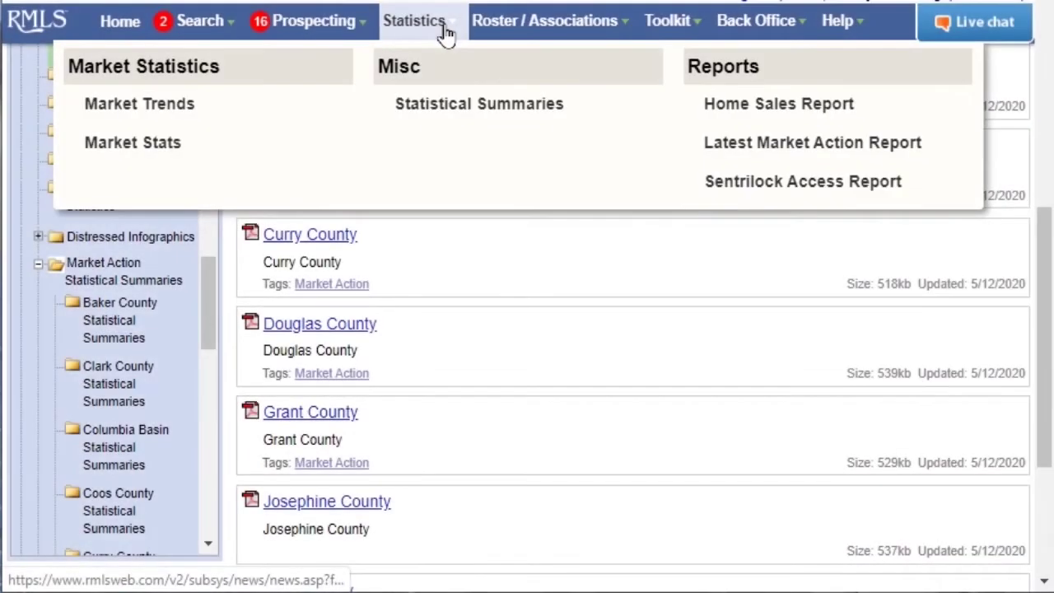
{"action": "left_click", "coordinate": [182, 115]}
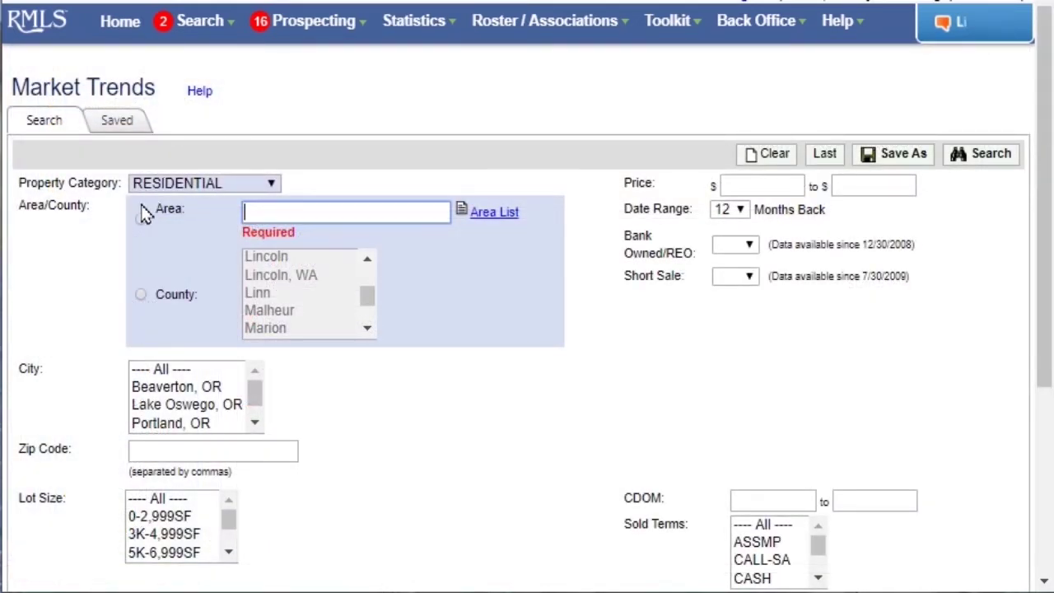
{"action": "left_click", "coordinate": [266, 211]}
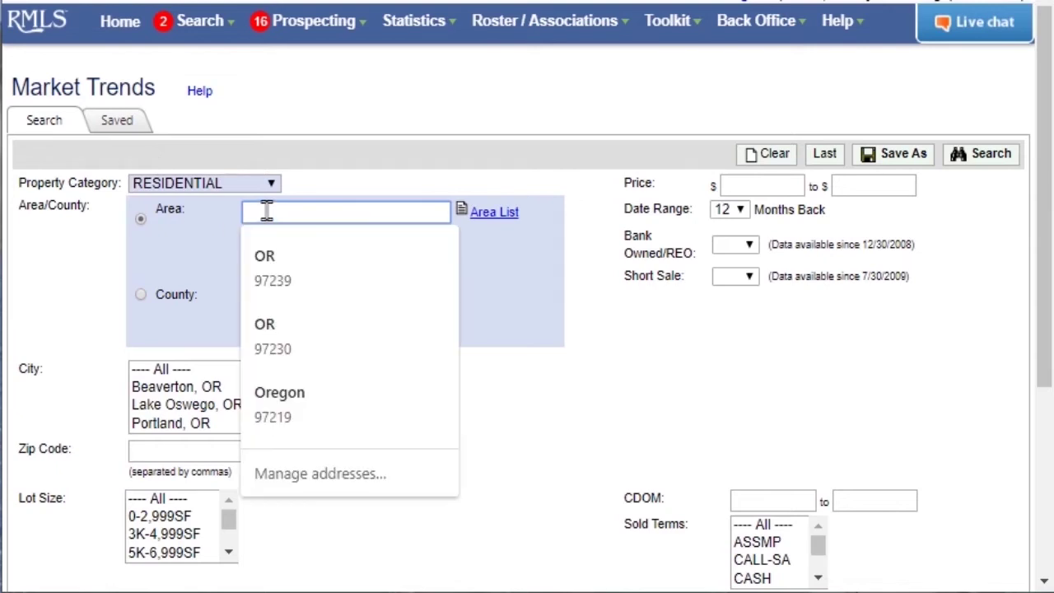
{"action": "type", "text": "148"}
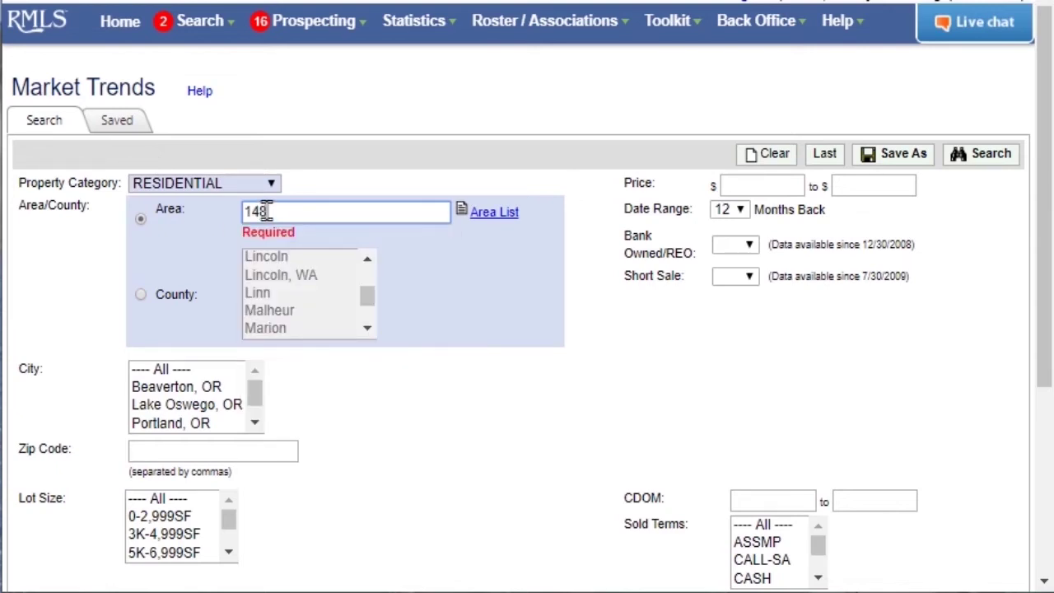
Step: Include all cities and restrict the property types to ATTACHD and CONDO
{"action": "left_click", "coordinate": [156, 374]}
{"action": "scroll", "coordinate": [127, 388], "scroll_direction": "down", "scroll_amount": 3}
{"action": "left_click", "coordinate": [181, 399]}
{"action": "left_click", "coordinate": [177, 434], "text": "ctrl"}
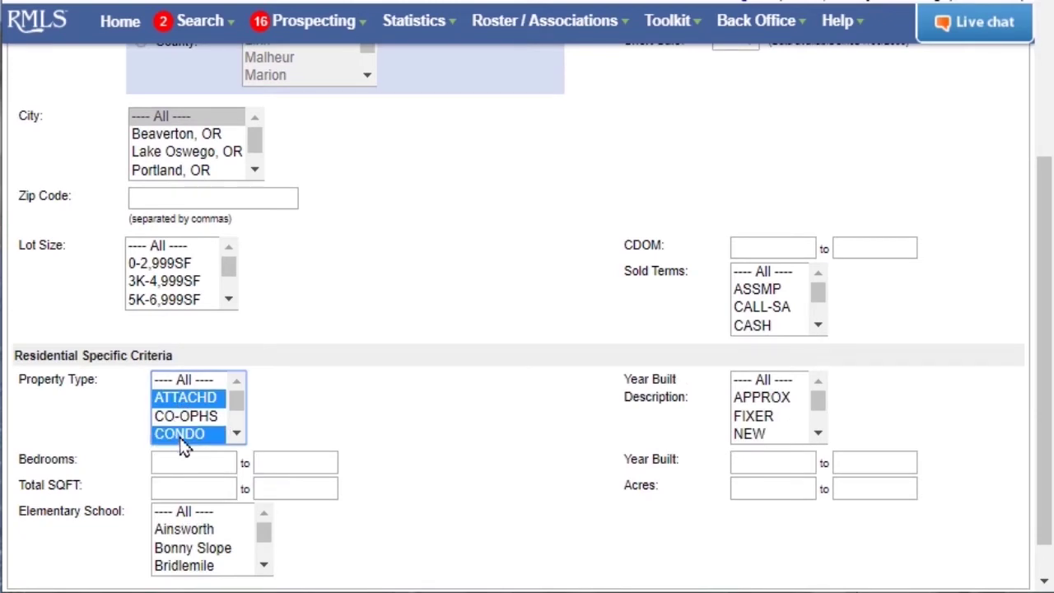
{"action": "scroll", "coordinate": [477, 319], "scroll_direction": "up", "scroll_amount": 3}
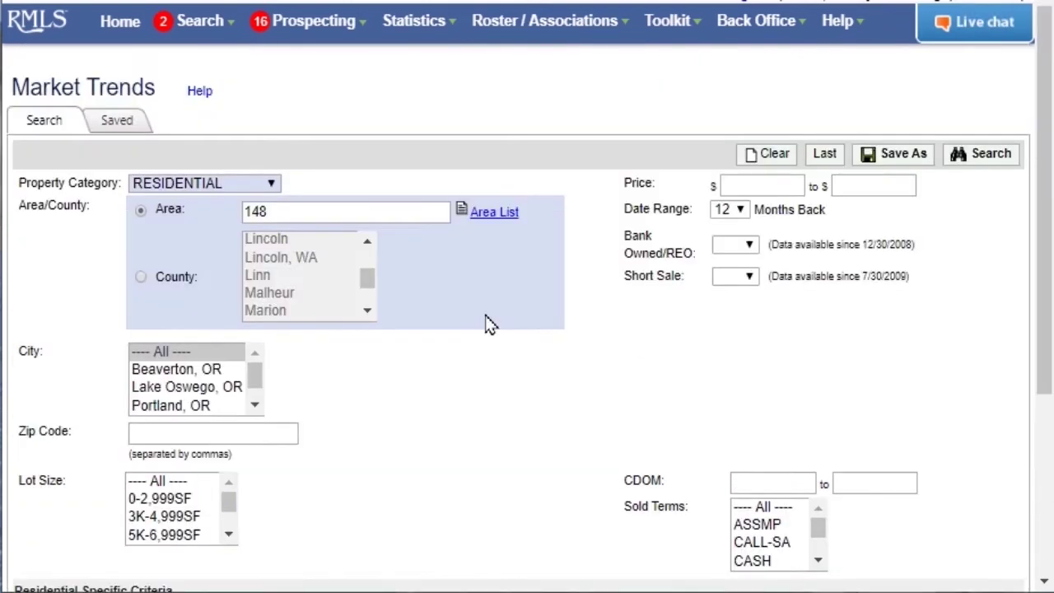
Step: Set the date range to 5 months back and run the Market Trends search
{"action": "left_click", "coordinate": [736, 212]}
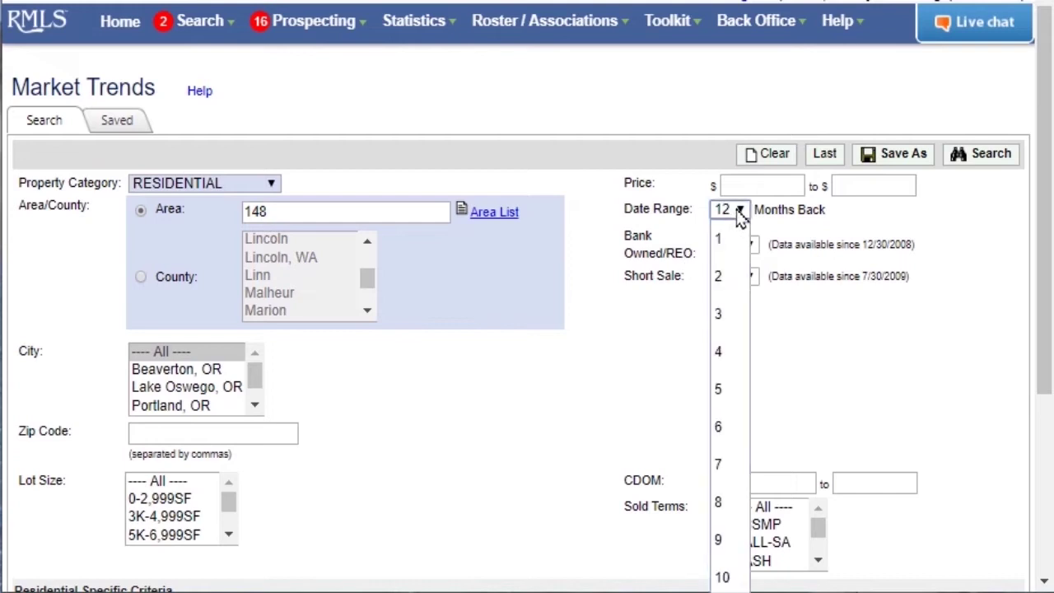
{"action": "left_click", "coordinate": [728, 403]}
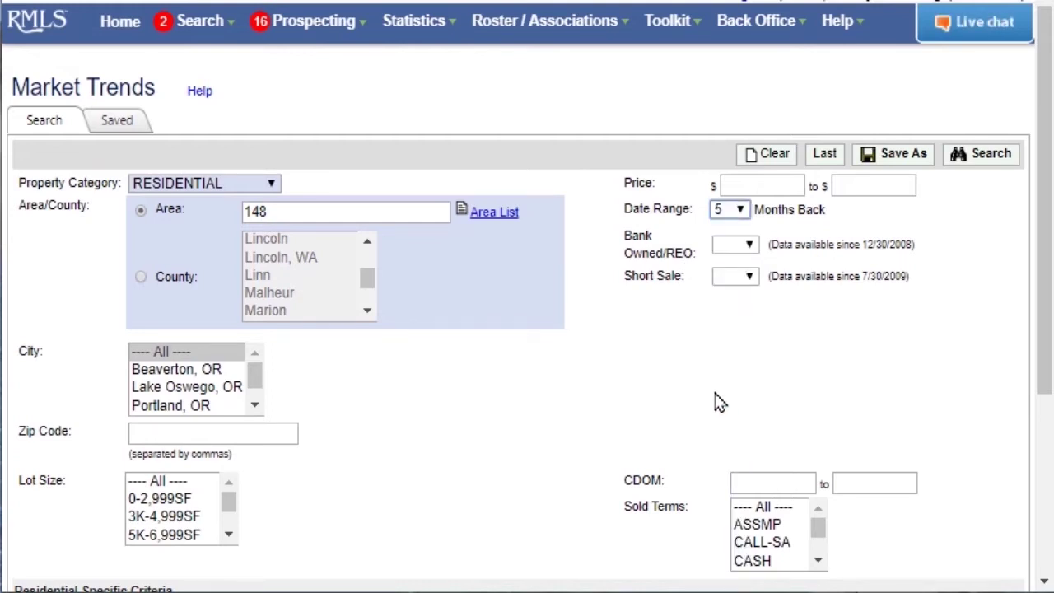
{"action": "left_click", "coordinate": [977, 156]}
Step: Examine the Market Trend Report's summary, inventory, price, CDOM and market stats graphs, and the monthly report data table
{"action": "scroll", "coordinate": [977, 157], "scroll_direction": "down", "scroll_amount": 2}
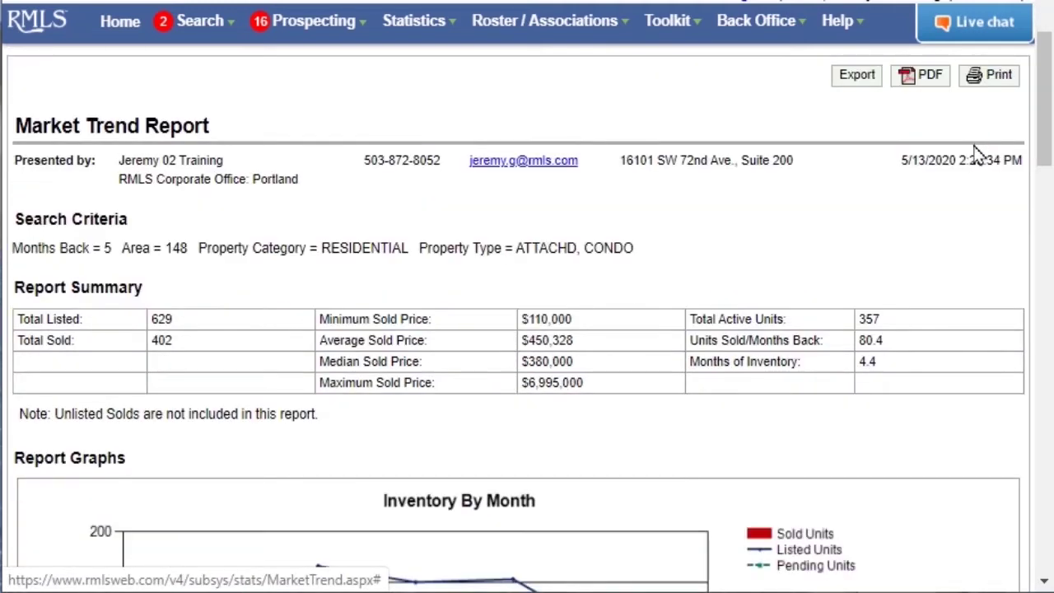
{"action": "scroll", "coordinate": [977, 156], "scroll_direction": "down", "scroll_amount": 5}
{"action": "scroll", "coordinate": [976, 157], "scroll_direction": "down", "scroll_amount": 2}
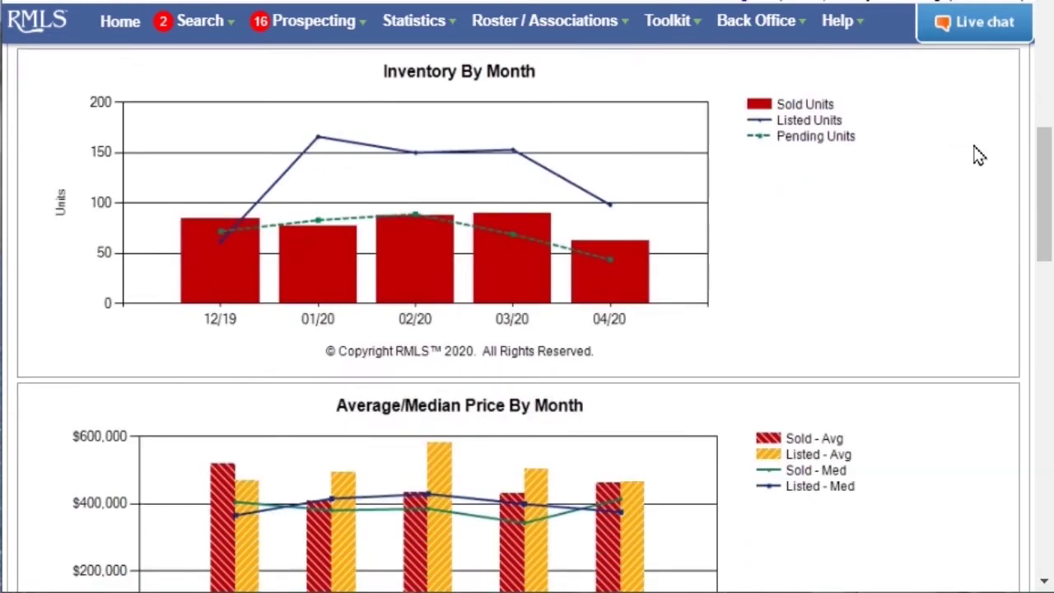
{"action": "scroll", "coordinate": [978, 157], "scroll_direction": "down", "scroll_amount": 7}
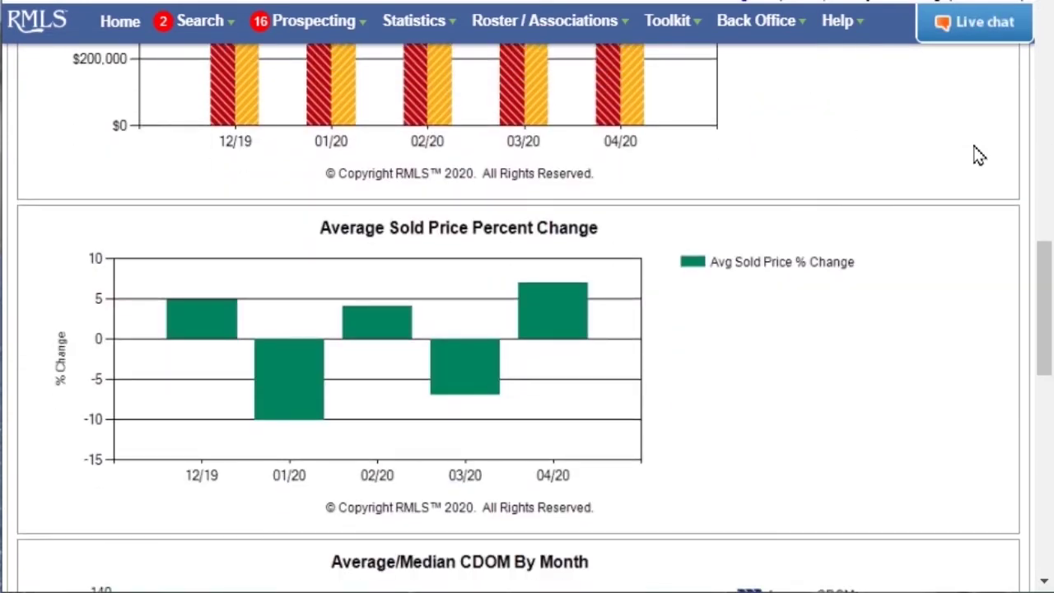
{"action": "scroll", "coordinate": [978, 156], "scroll_direction": "down", "scroll_amount": 7}
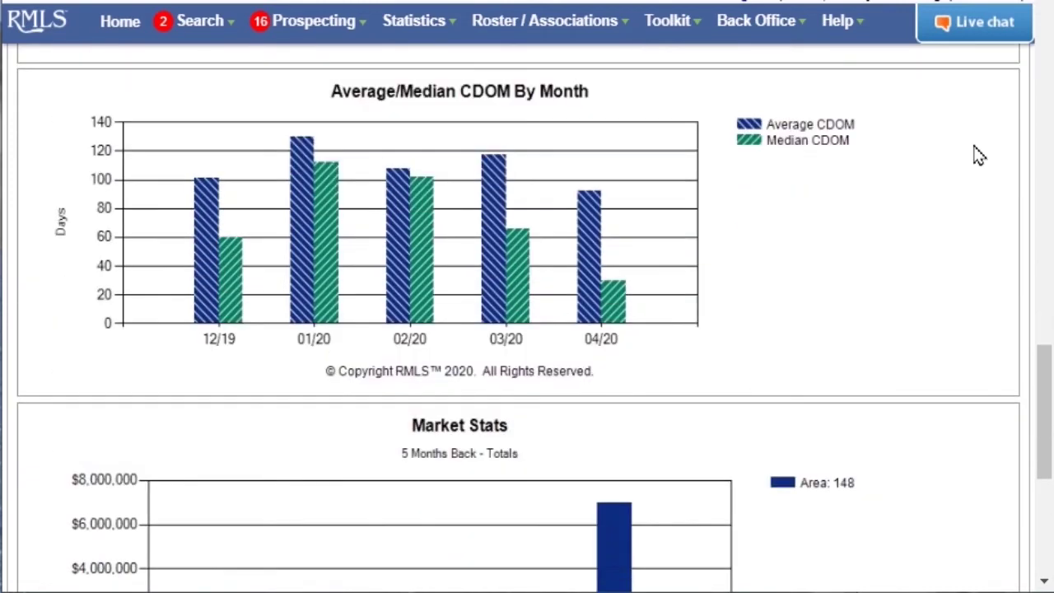
{"action": "scroll", "coordinate": [978, 156], "scroll_direction": "down", "scroll_amount": 5}
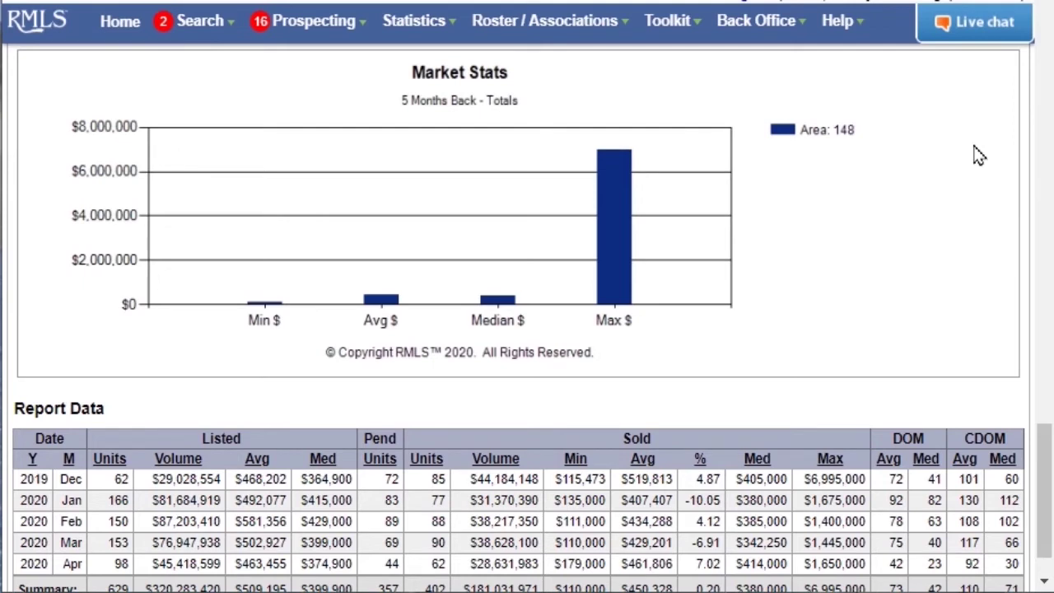
{"action": "scroll", "coordinate": [980, 206], "scroll_direction": "down", "scroll_amount": 1}
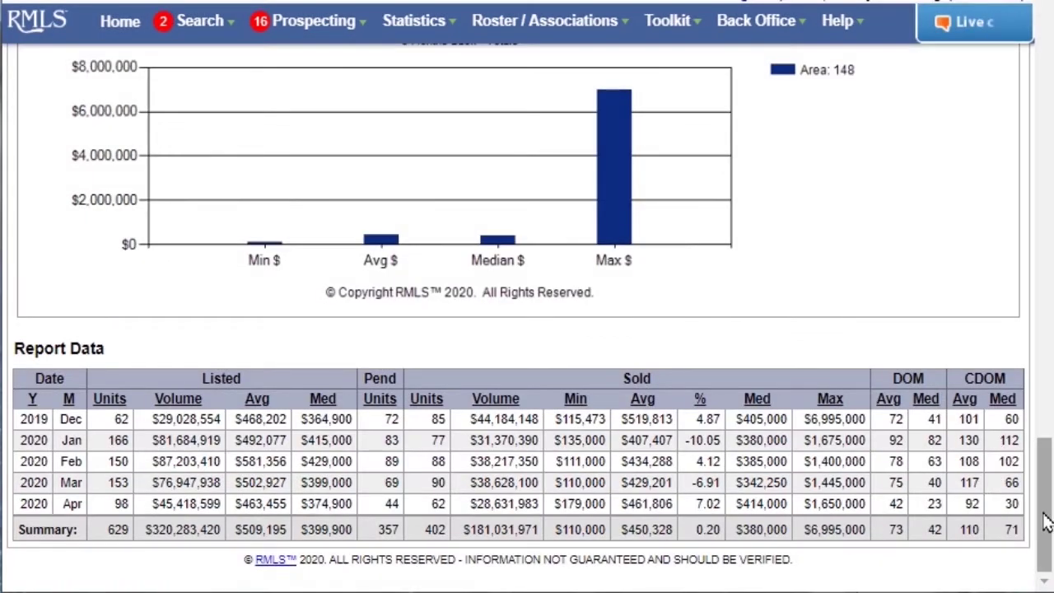
{"action": "left_click_drag", "start_coordinate": [1045, 523], "coordinate": [1047, 83]}
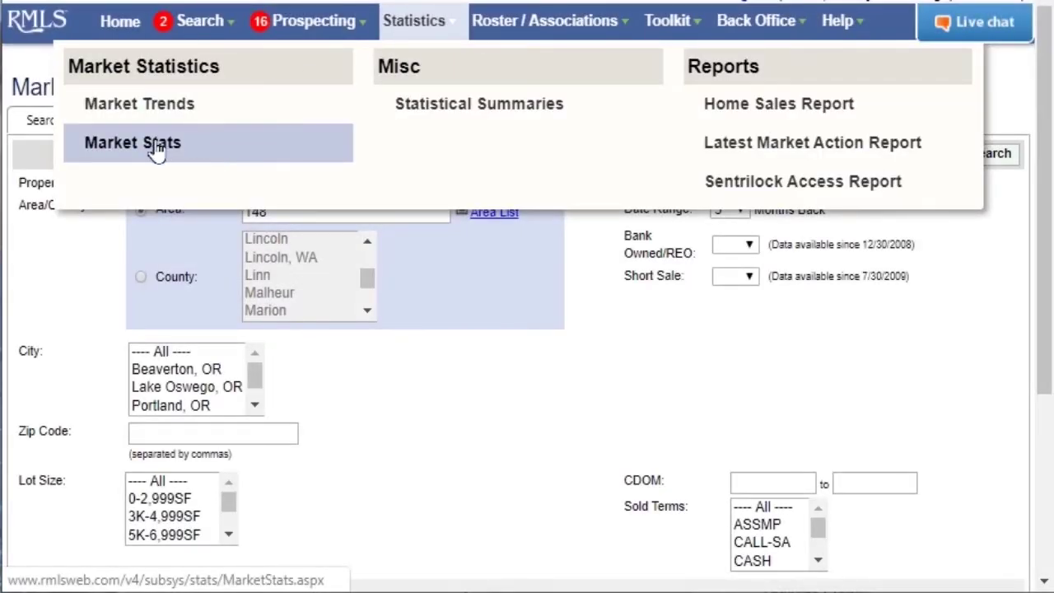
Step: Open the Market Stats search form and look through its available criteria
{"action": "left_click", "coordinate": [155, 142]}
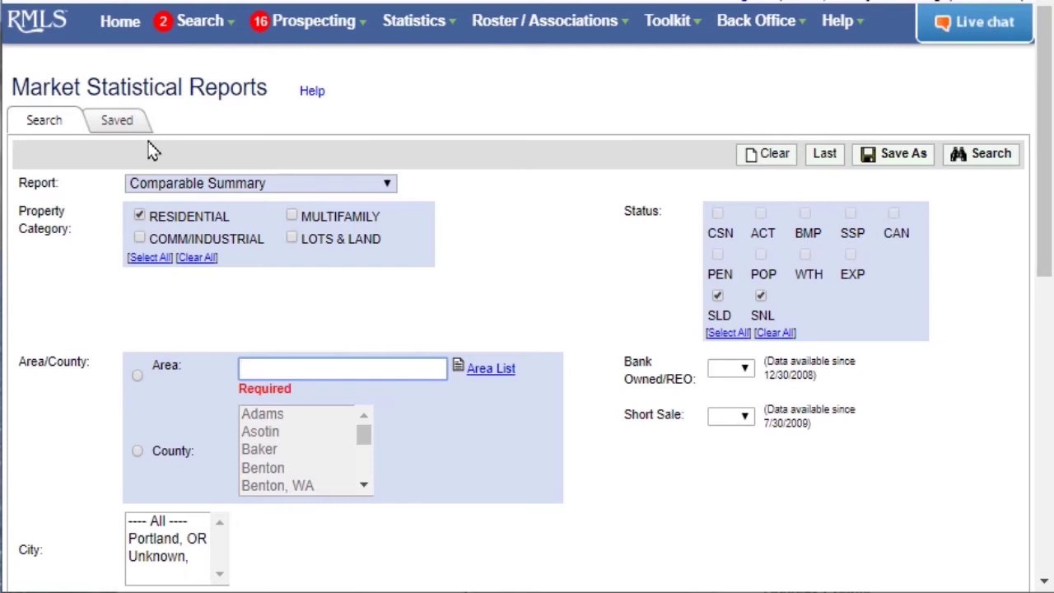
{"action": "scroll", "coordinate": [149, 147], "scroll_direction": "down", "scroll_amount": 5}
{"action": "scroll", "coordinate": [145, 146], "scroll_direction": "down", "scroll_amount": 2}
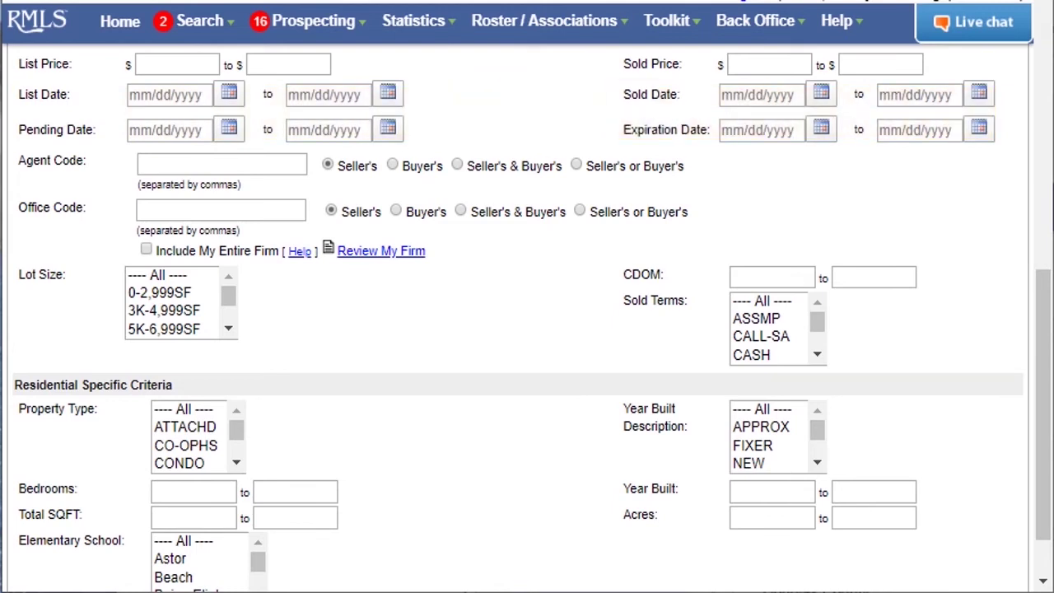
{"action": "scroll", "coordinate": [277, 150], "scroll_direction": "up", "scroll_amount": 7}
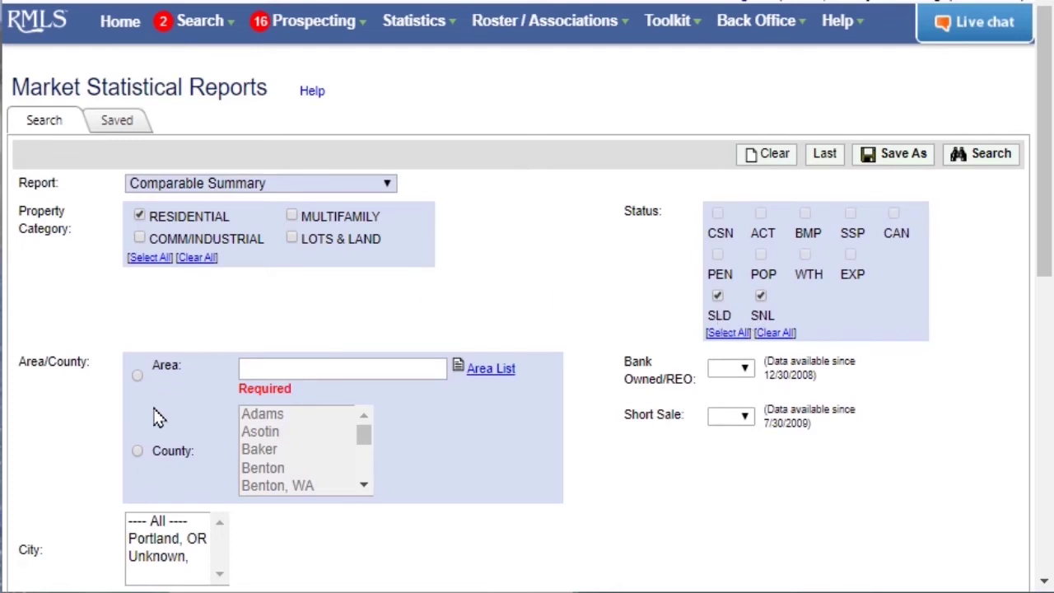
Step: Search by county and choose Clackamas, with Clackamas, OR as the only city
{"action": "left_click", "coordinate": [138, 452]}
{"action": "scroll", "coordinate": [320, 442], "scroll_direction": "down", "scroll_amount": 3}
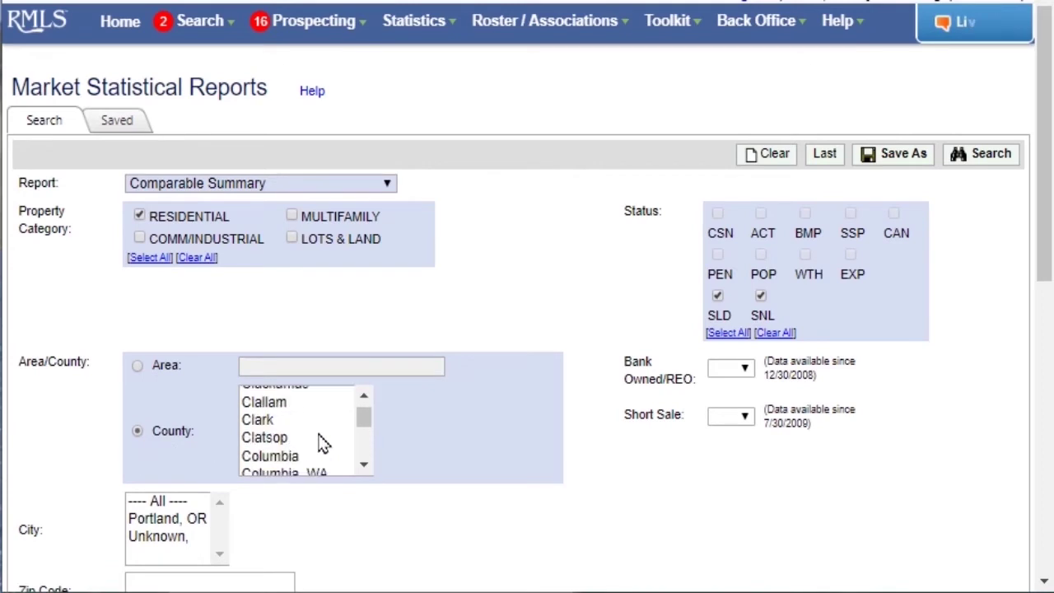
{"action": "left_click", "coordinate": [305, 399]}
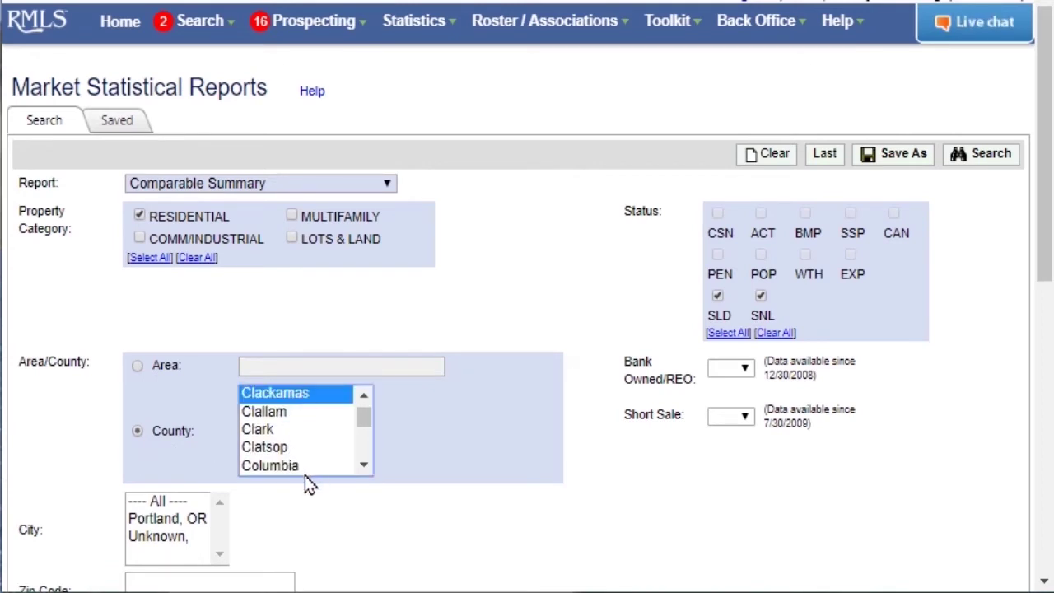
{"action": "scroll", "coordinate": [204, 531], "scroll_direction": "down", "scroll_amount": 2}
{"action": "scroll", "coordinate": [204, 531], "scroll_direction": "down", "scroll_amount": 2}
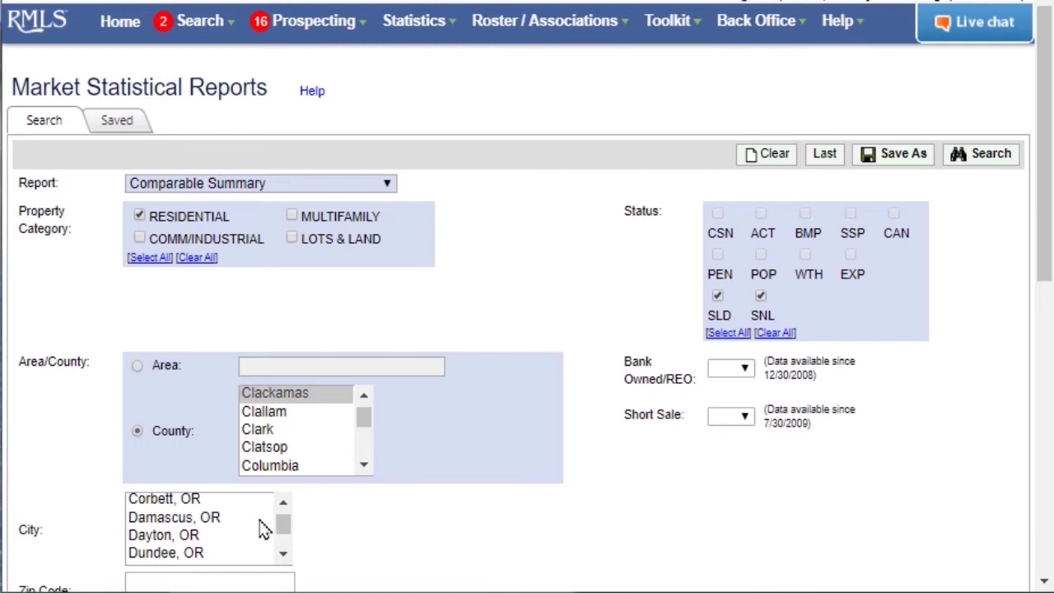
{"action": "scroll", "coordinate": [263, 527], "scroll_direction": "up", "scroll_amount": 1}
{"action": "left_click", "coordinate": [220, 512]}
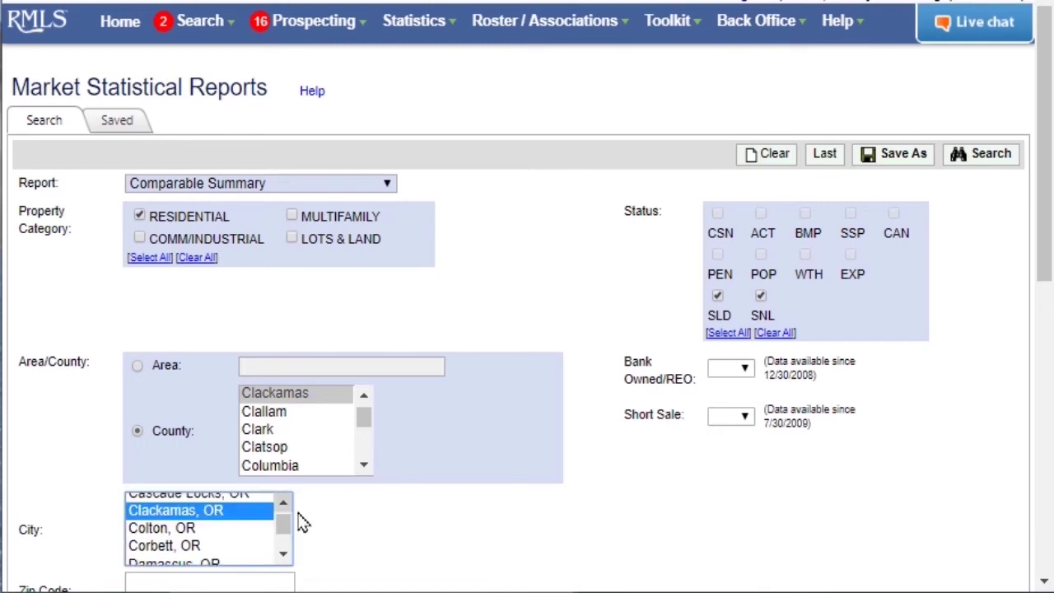
Step: Restrict the residential property types to ATTACHD and CONDO
{"action": "scroll", "coordinate": [305, 518], "scroll_direction": "down", "scroll_amount": 6}
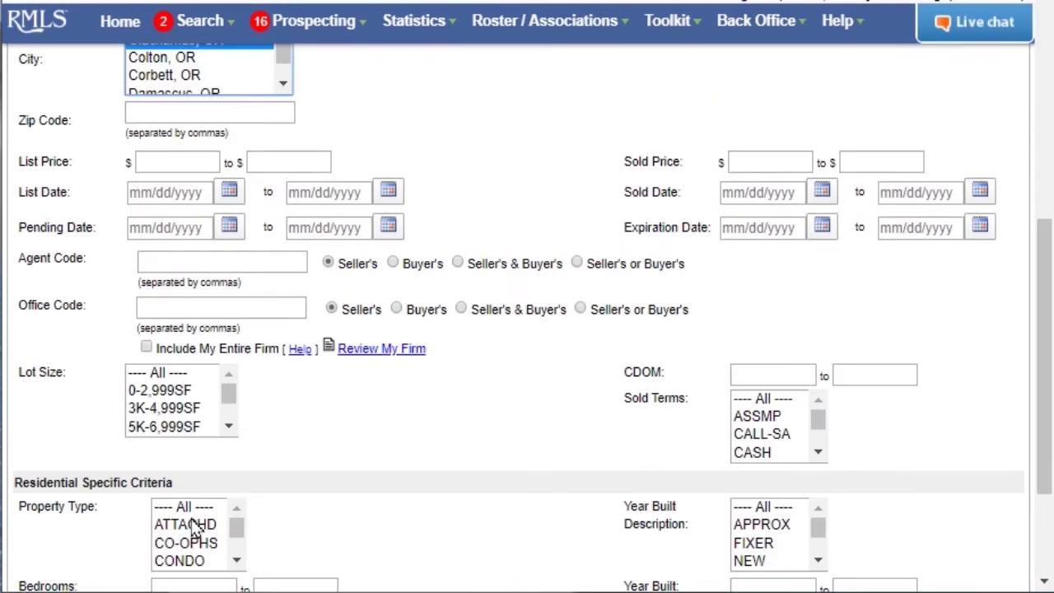
{"action": "left_click", "coordinate": [194, 529]}
{"action": "left_click", "coordinate": [183, 564], "text": "ctrl"}
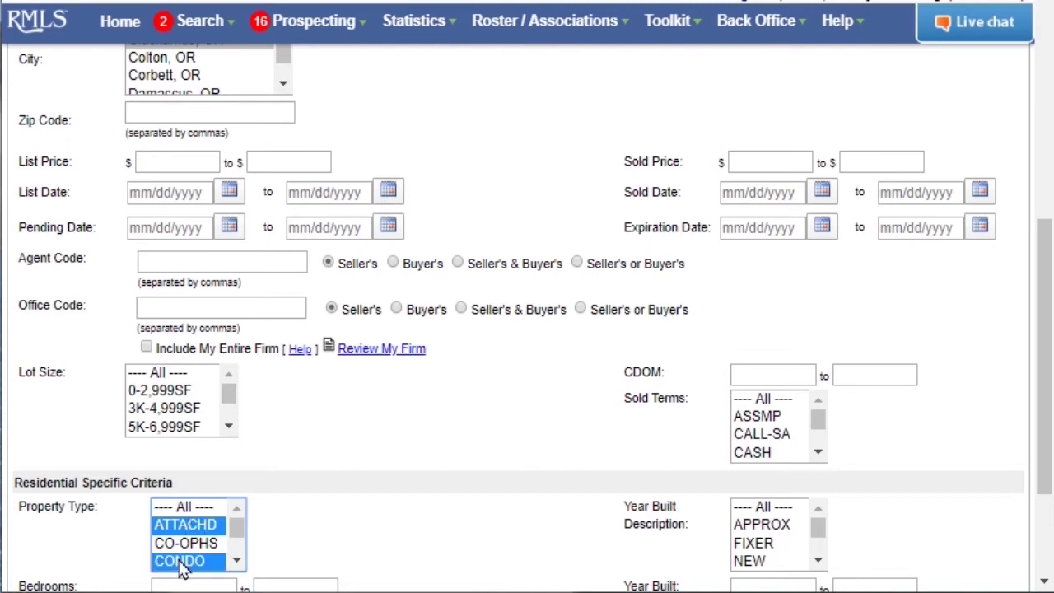
Step: Set the sold date to start at 01/01/2020 and run the Comparable Summary report
{"action": "scroll", "coordinate": [467, 531], "scroll_direction": "up", "scroll_amount": 1}
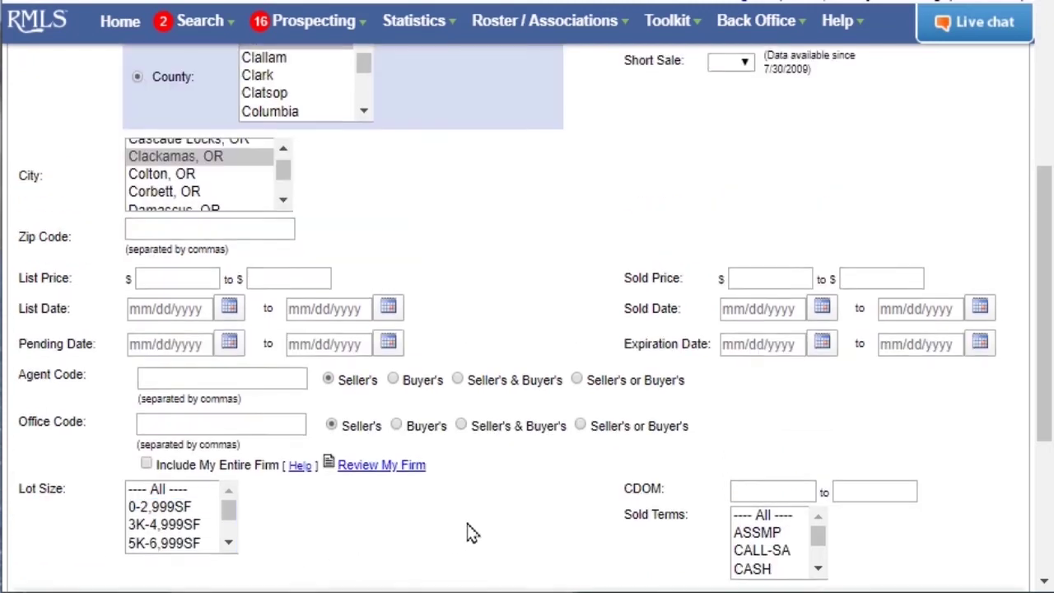
{"action": "left_click", "coordinate": [750, 317]}
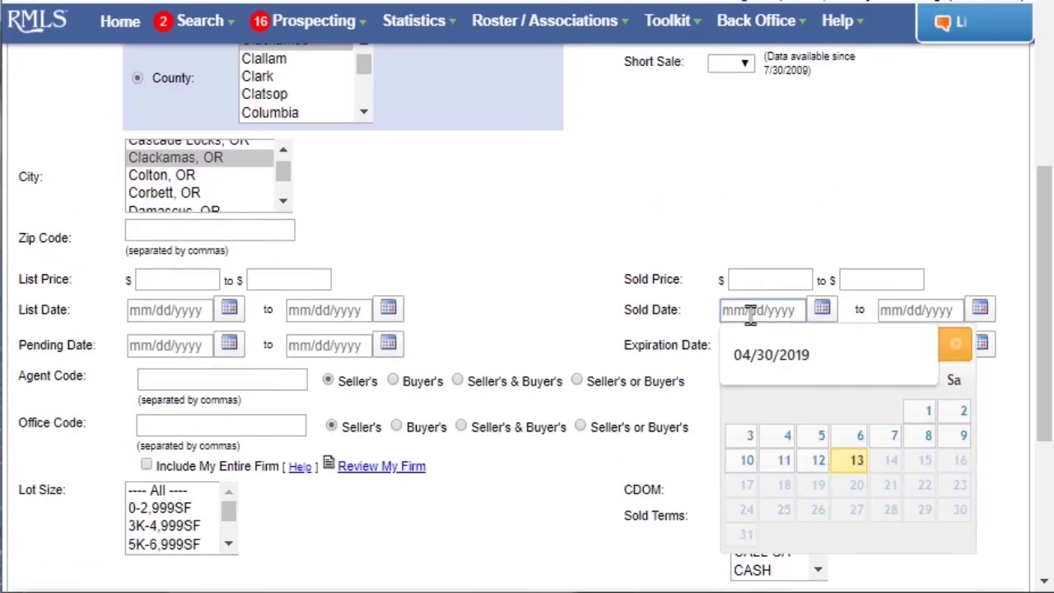
{"action": "type", "text": "01/07/2020"}
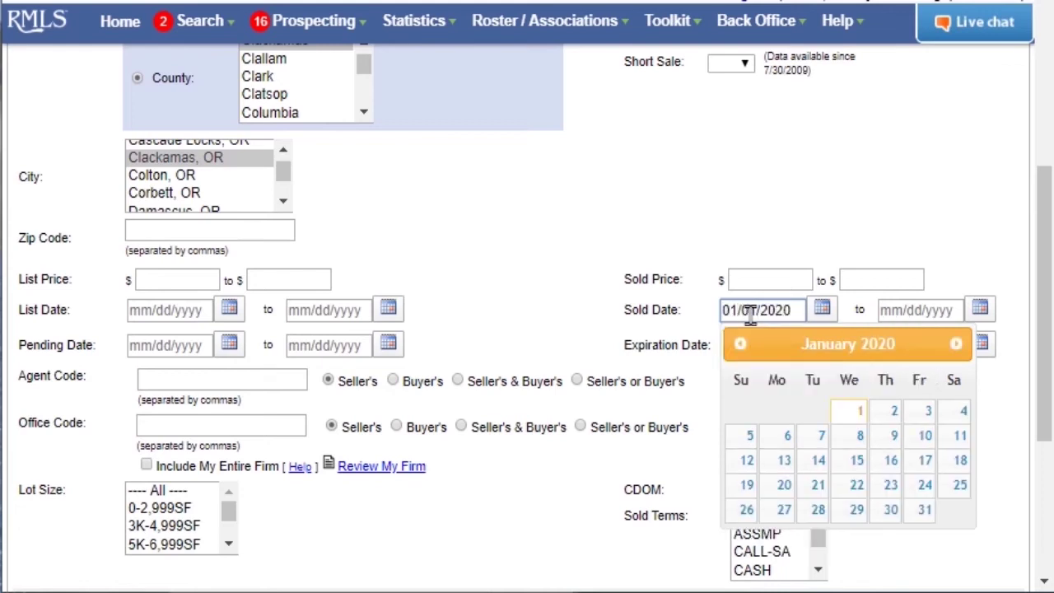
{"action": "left_click", "coordinate": [816, 250]}
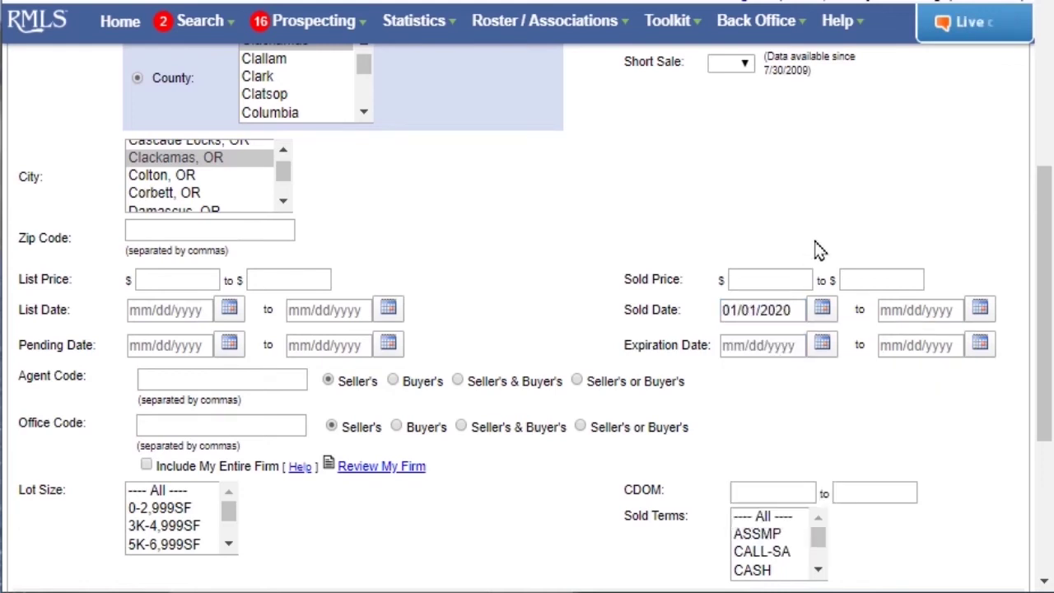
{"action": "scroll", "coordinate": [818, 249], "scroll_direction": "up", "scroll_amount": 5}
{"action": "left_click", "coordinate": [998, 155]}
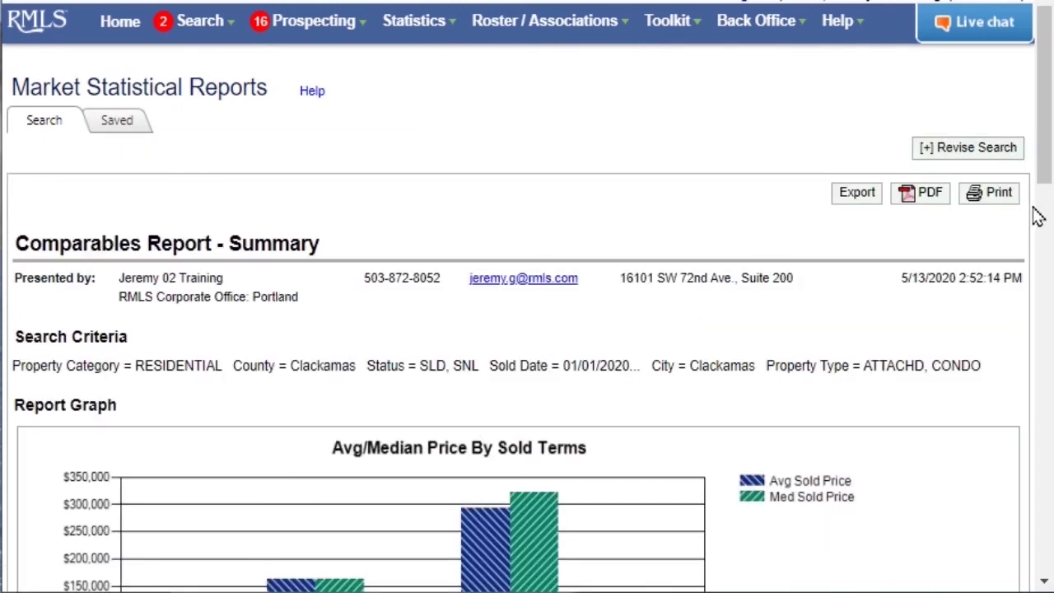
Step: Examine the Comparables Report's graphs by sold terms and bedrooms, and its report data tables
{"action": "scroll", "coordinate": [1044, 221], "scroll_direction": "down", "scroll_amount": 5}
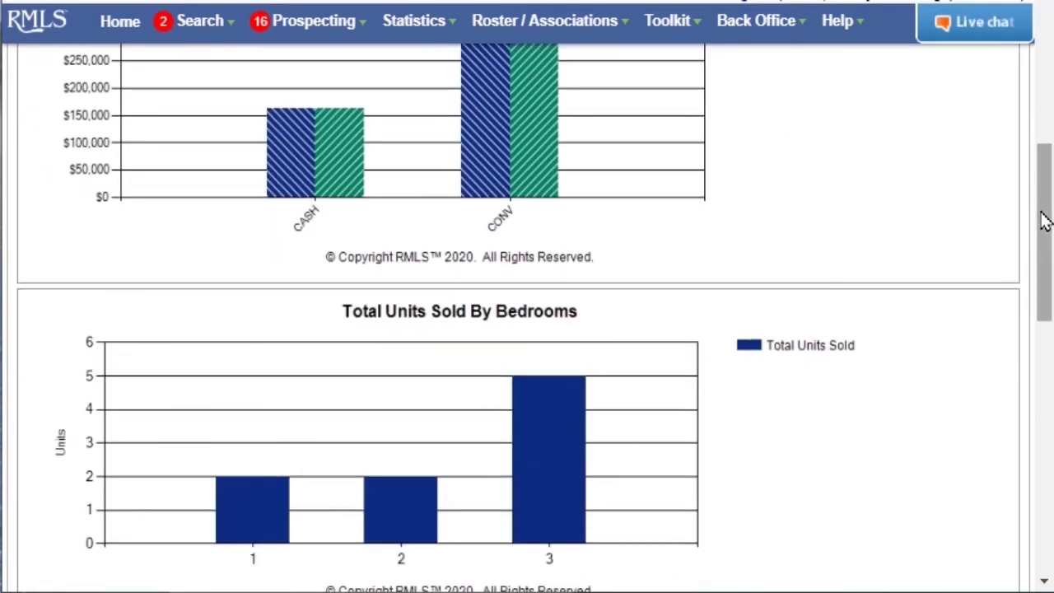
{"action": "scroll", "coordinate": [1042, 221], "scroll_direction": "down", "scroll_amount": 5}
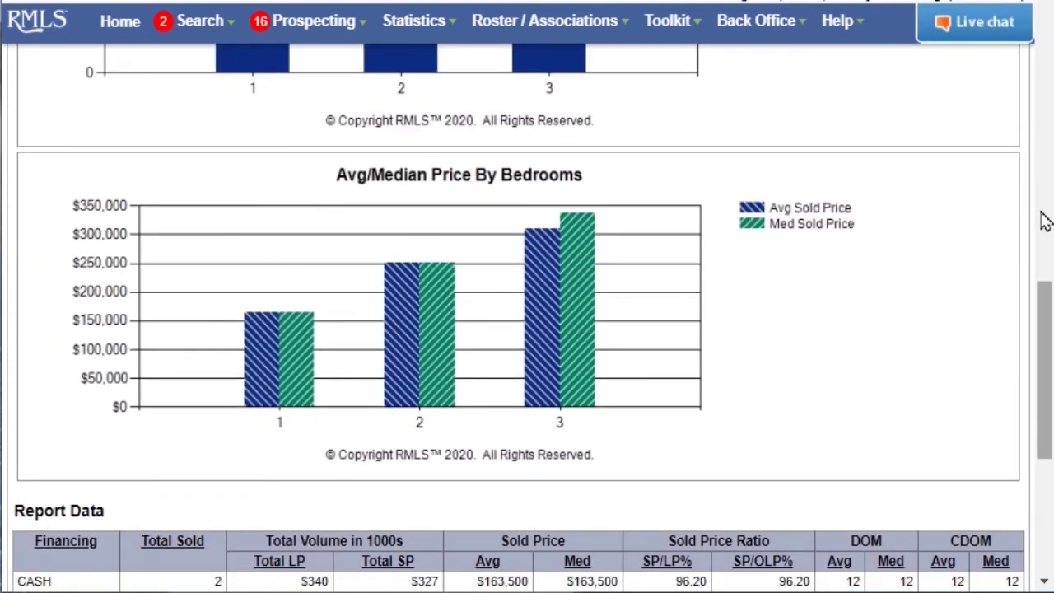
{"action": "scroll", "coordinate": [1043, 221], "scroll_direction": "down", "scroll_amount": 2}
{"action": "scroll", "coordinate": [1043, 221], "scroll_direction": "down", "scroll_amount": 3}
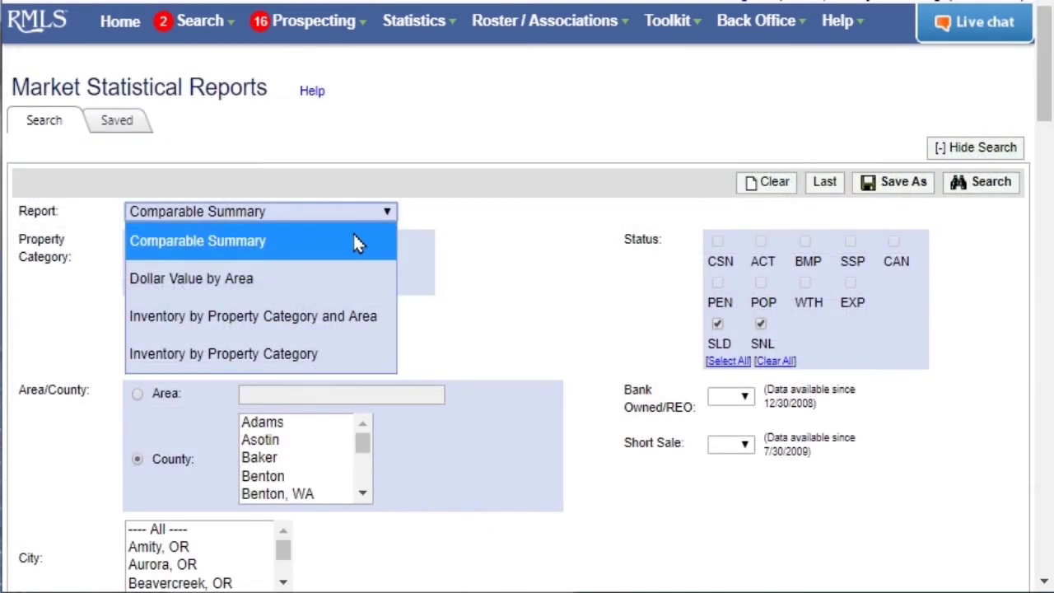
Step: Change the report to Dollar Value by Area and run it with the same criteria
{"action": "left_click", "coordinate": [354, 282]}
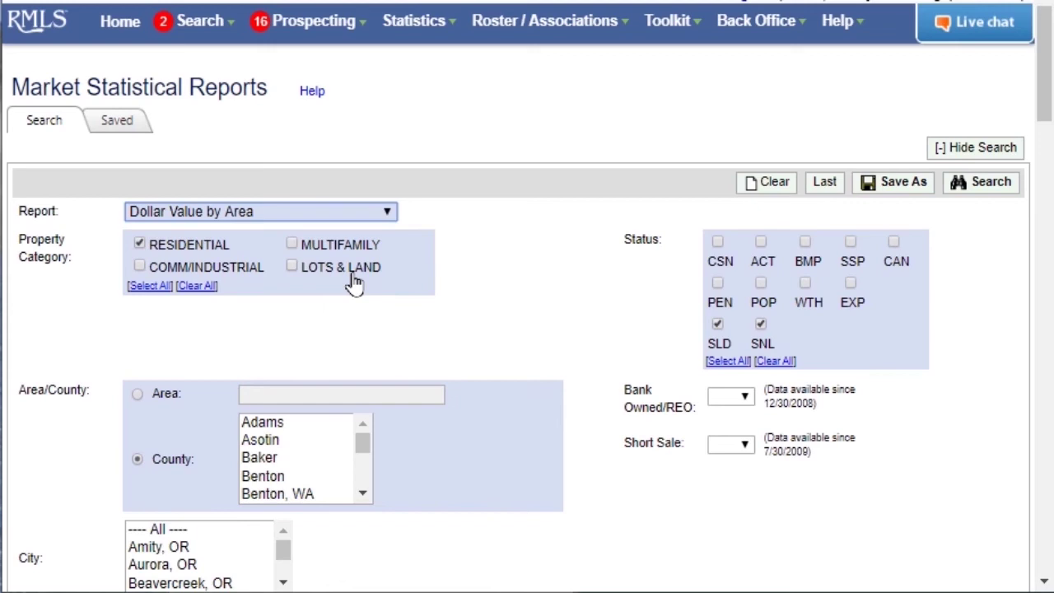
{"action": "left_click", "coordinate": [988, 183]}
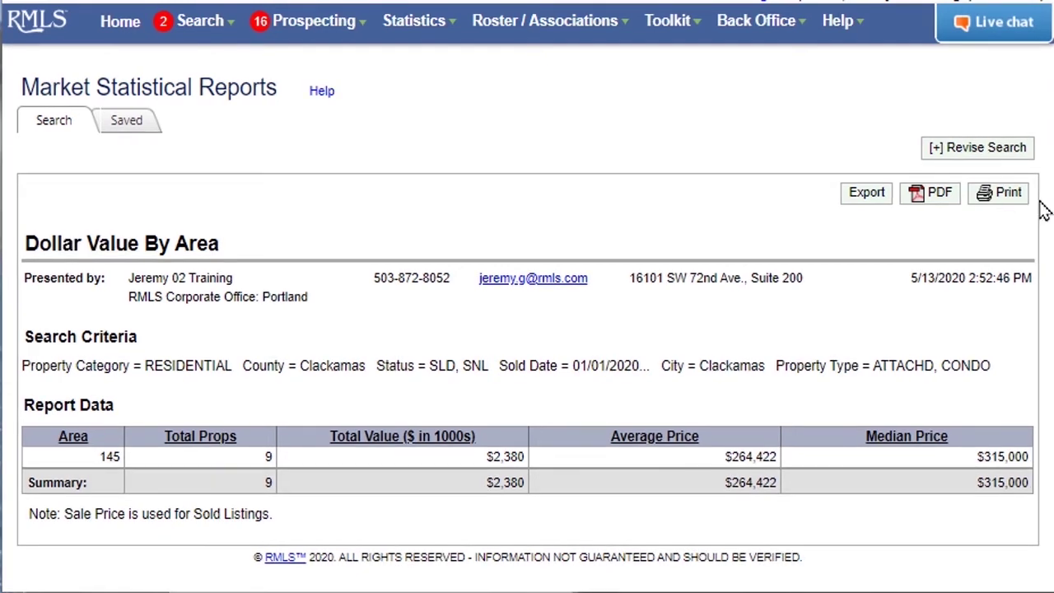
Step: Revise the search to the Inventory by Property Category report for Marion county
{"action": "left_click", "coordinate": [987, 150]}
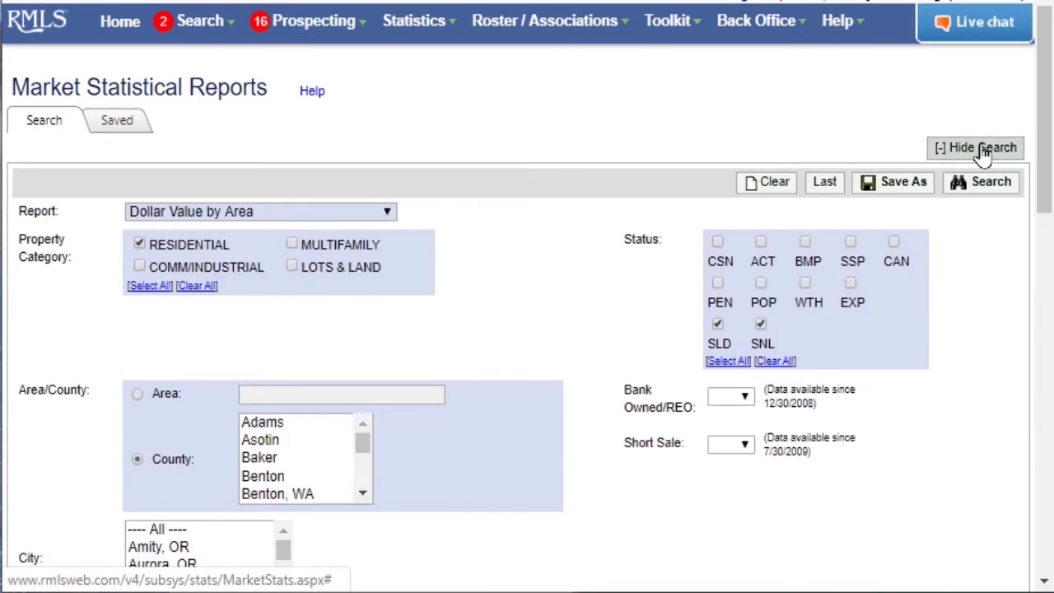
{"action": "left_click", "coordinate": [388, 212]}
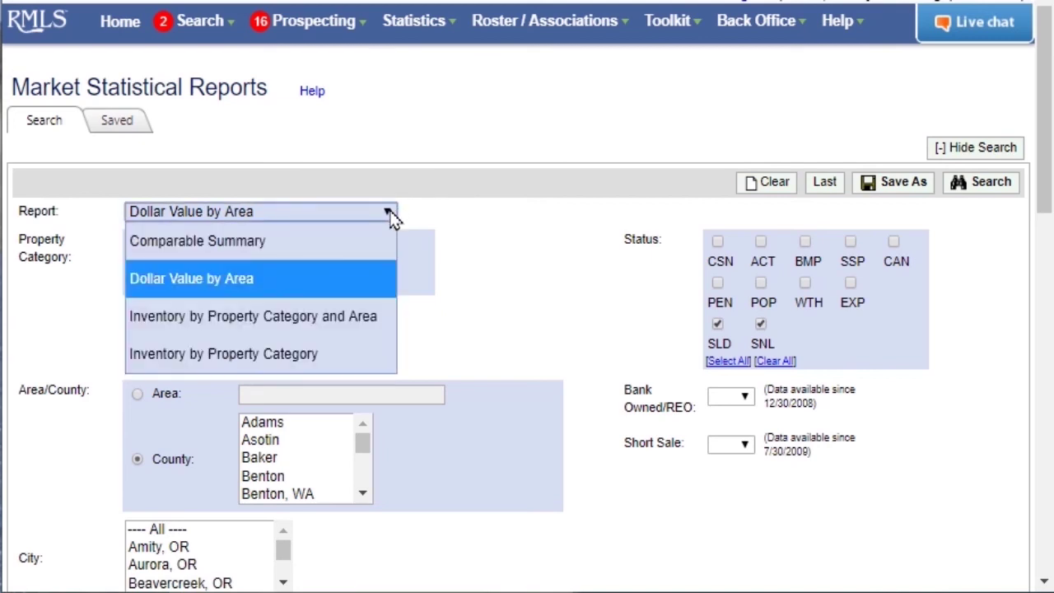
{"action": "left_click", "coordinate": [346, 353]}
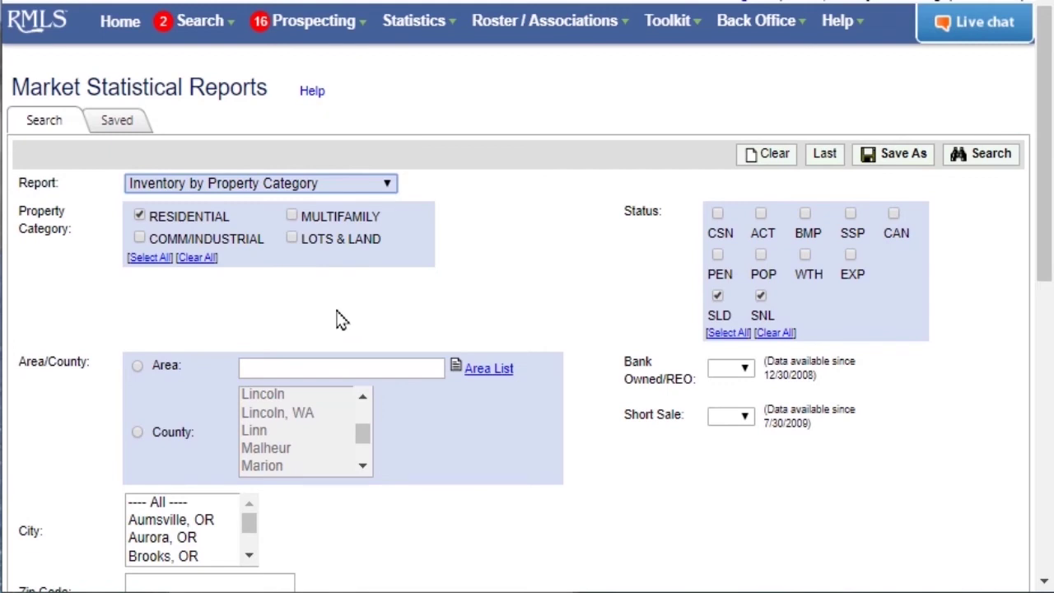
{"action": "left_click", "coordinate": [138, 433]}
{"action": "scroll", "coordinate": [305, 453], "scroll_direction": "down", "scroll_amount": 13}
{"action": "left_click", "coordinate": [306, 451]}
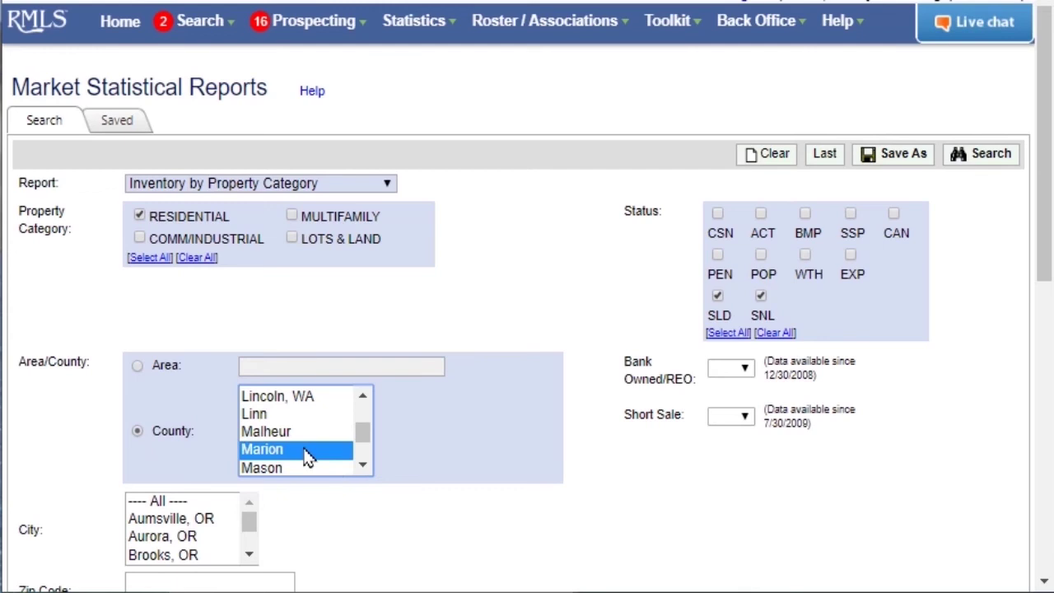
{"action": "left_click", "coordinate": [440, 521]}
Step: Set the sold date range from 04/01/2020 to 04/08/2020
{"action": "scroll", "coordinate": [445, 520], "scroll_direction": "down", "scroll_amount": 4}
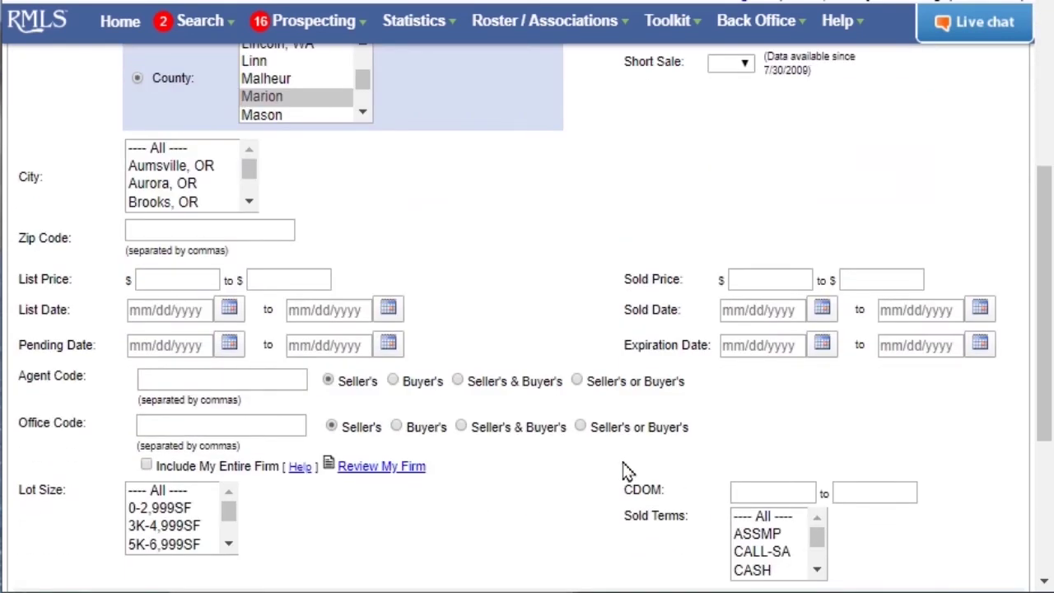
{"action": "left_click", "coordinate": [754, 310]}
{"action": "type", "text": "04/01"}
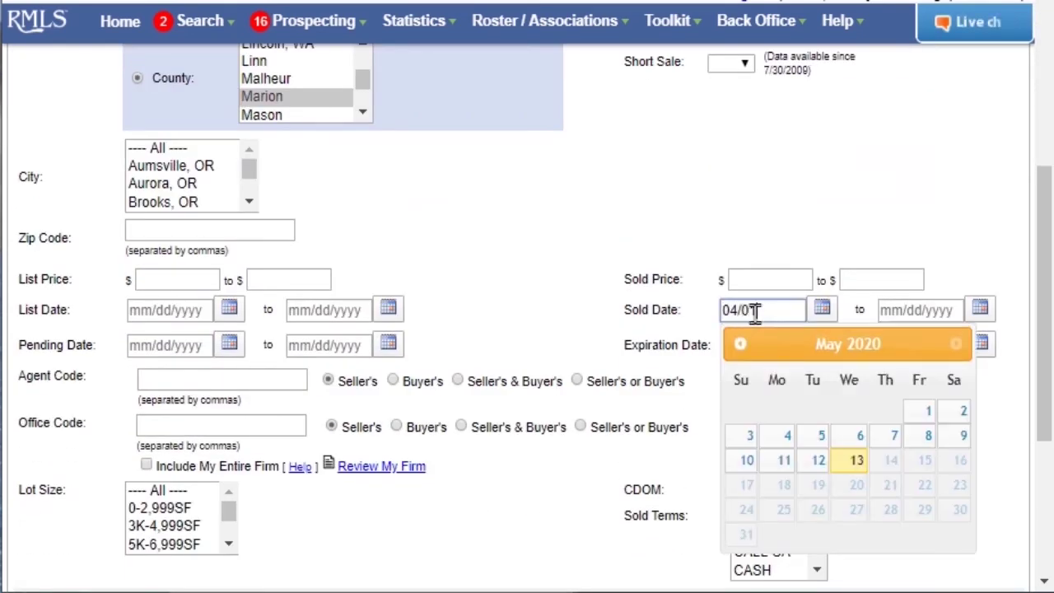
{"action": "type", "text": "7/2020"}
{"action": "key", "text": "Tab"}
{"action": "type", "text": "04/08/2020"}
{"action": "left_click", "coordinate": [755, 317]}
{"action": "key", "text": "BackSpace"}
{"action": "type", "text": "1"}
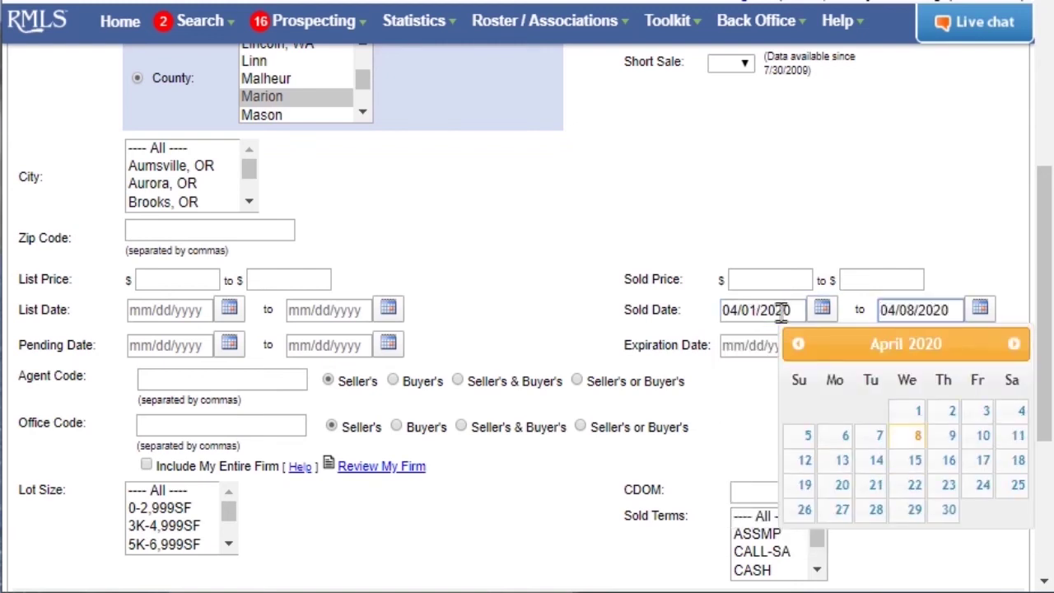
Step: Run the inventory report for the April 2020 dates and export it as a CSV file
{"action": "scroll", "coordinate": [937, 210], "scroll_direction": "up", "scroll_amount": 2}
{"action": "left_click", "coordinate": [978, 157]}
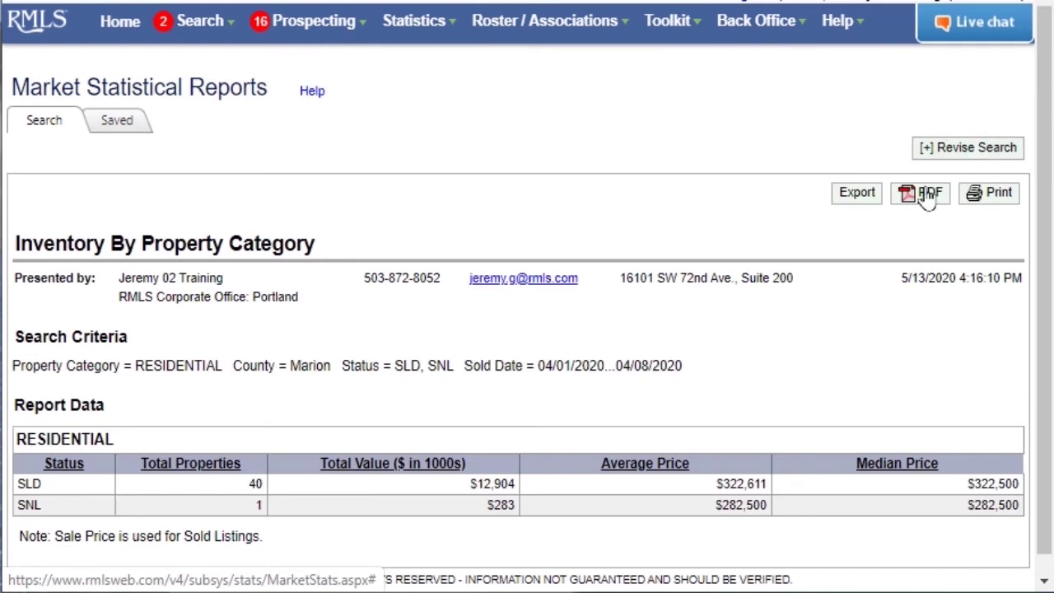
{"action": "left_click", "coordinate": [857, 192]}
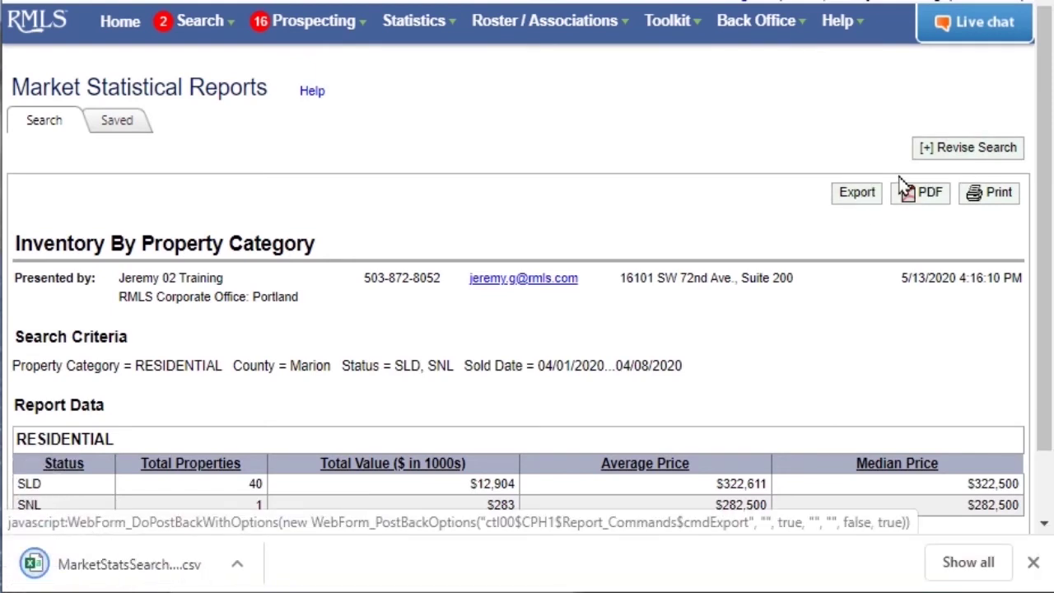
Step: Revise the search so the sold date range runs from 04/01/2019 to 04/08/2019
{"action": "left_click", "coordinate": [961, 149]}
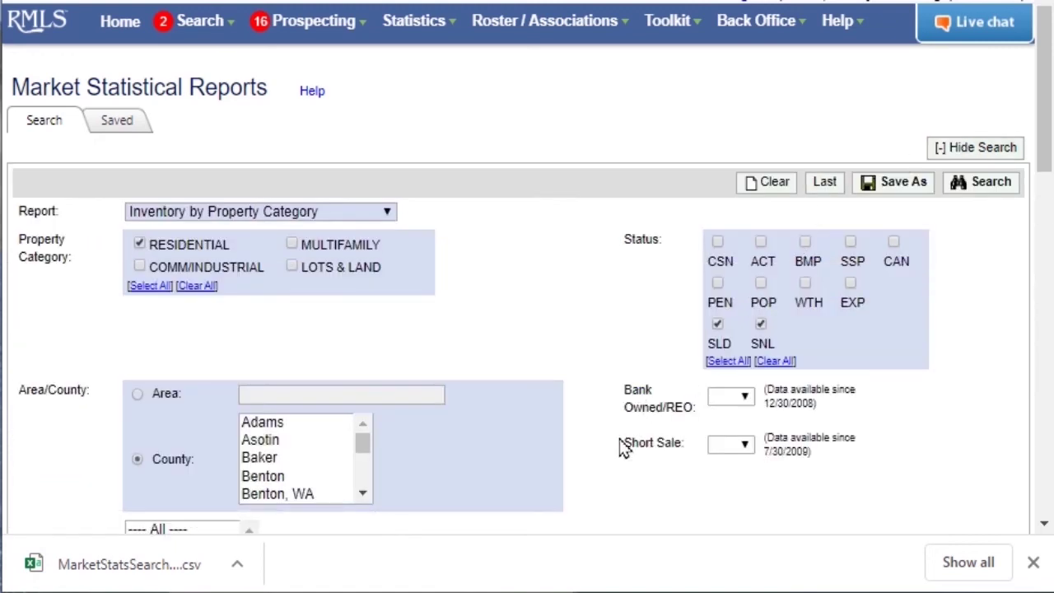
{"action": "scroll", "coordinate": [623, 449], "scroll_direction": "down", "scroll_amount": 2}
{"action": "scroll", "coordinate": [623, 449], "scroll_direction": "down", "scroll_amount": 2}
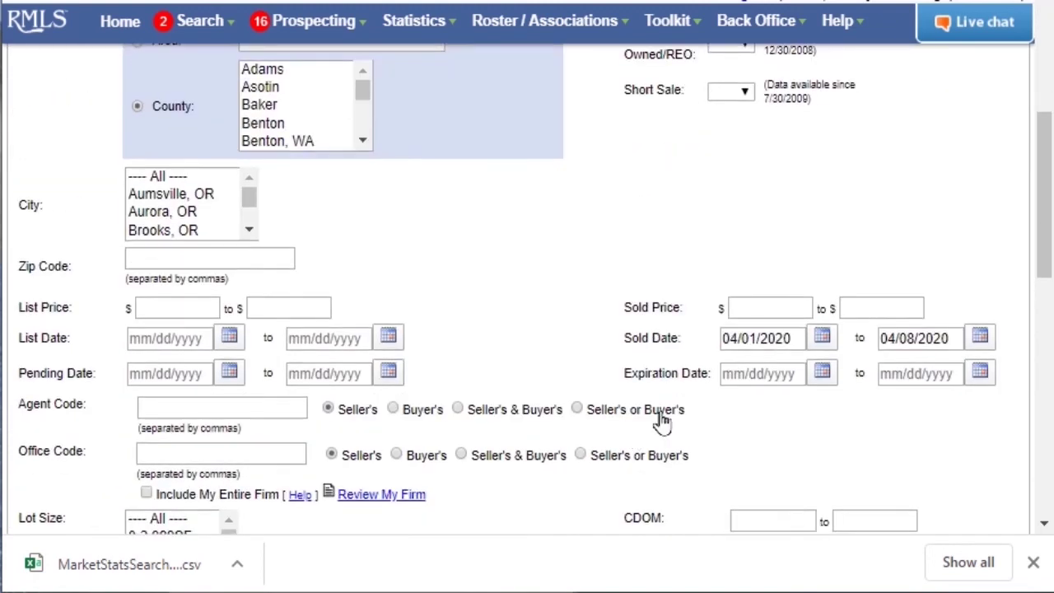
{"action": "left_click", "coordinate": [792, 337]}
{"action": "key", "text": "BackSpace"}
{"action": "key", "text": "BackSpace"}
{"action": "type", "text": "19"}
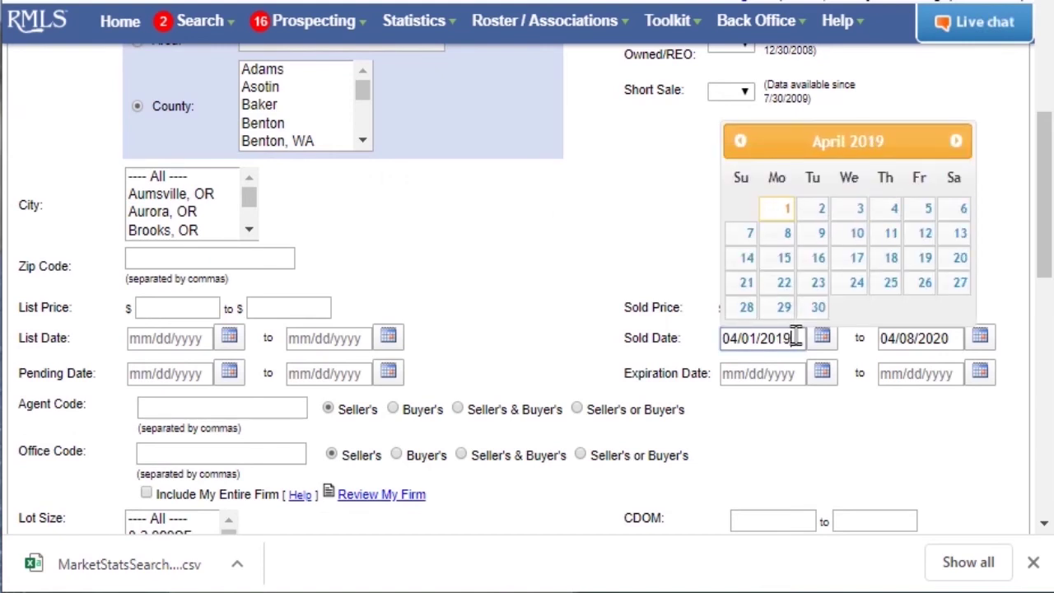
{"action": "left_click", "coordinate": [957, 346]}
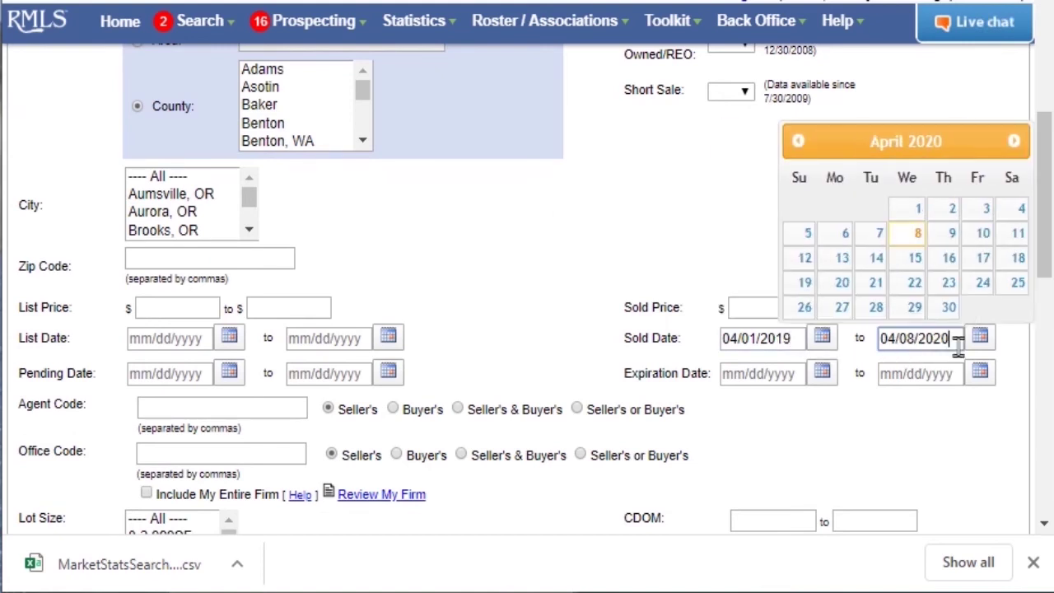
{"action": "key", "text": "BackSpace"}
{"action": "key", "text": "BackSpace"}
{"action": "type", "text": "19"}
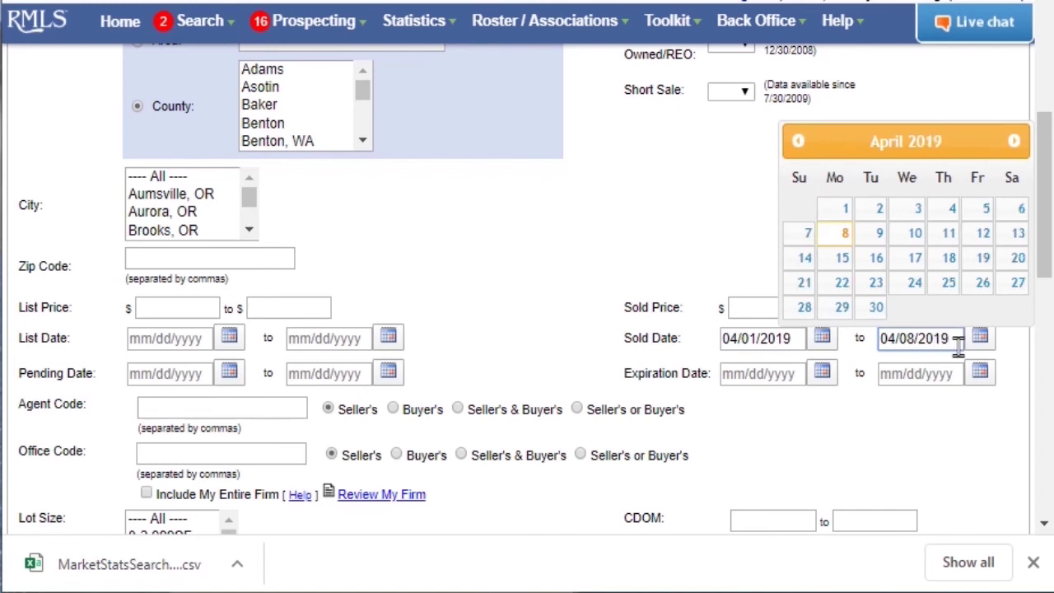
Step: Run the inventory report for the April 2019 dates and export it as a CSV file
{"action": "scroll", "coordinate": [963, 352], "scroll_direction": "up", "scroll_amount": 4}
{"action": "left_click", "coordinate": [981, 183]}
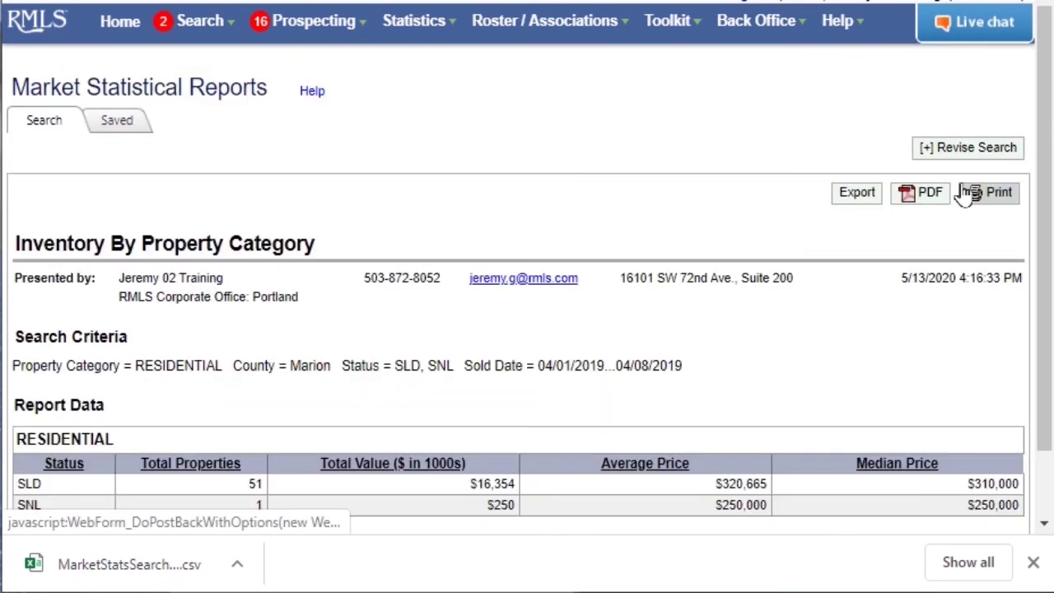
{"action": "left_click", "coordinate": [854, 196]}
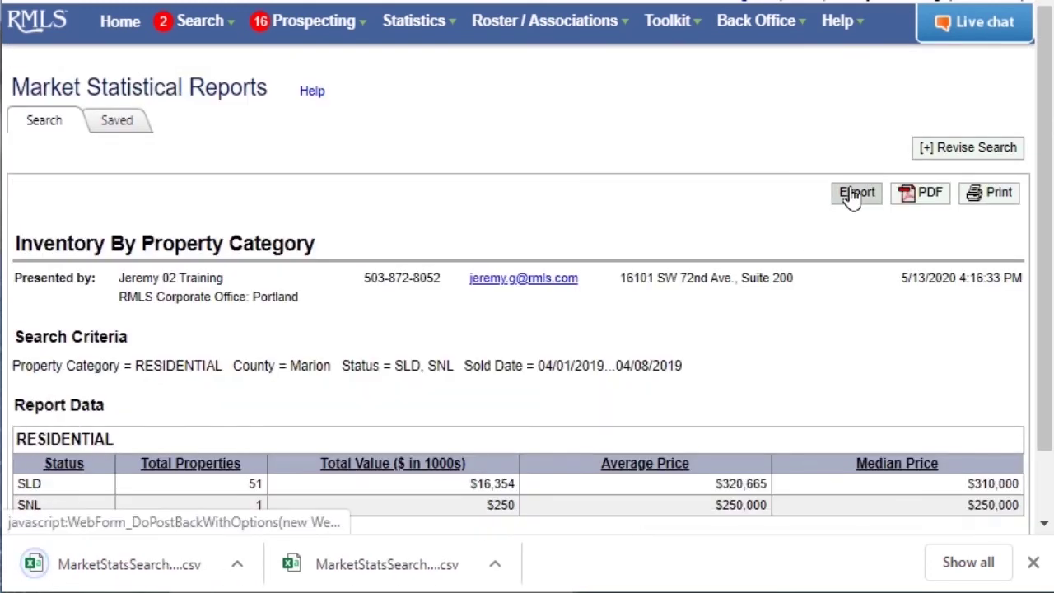
Step: Open the exported April 2020 file in Excel and copy the range A6:E12, from the sold date line through the SNL row
{"action": "left_click", "coordinate": [403, 566]}
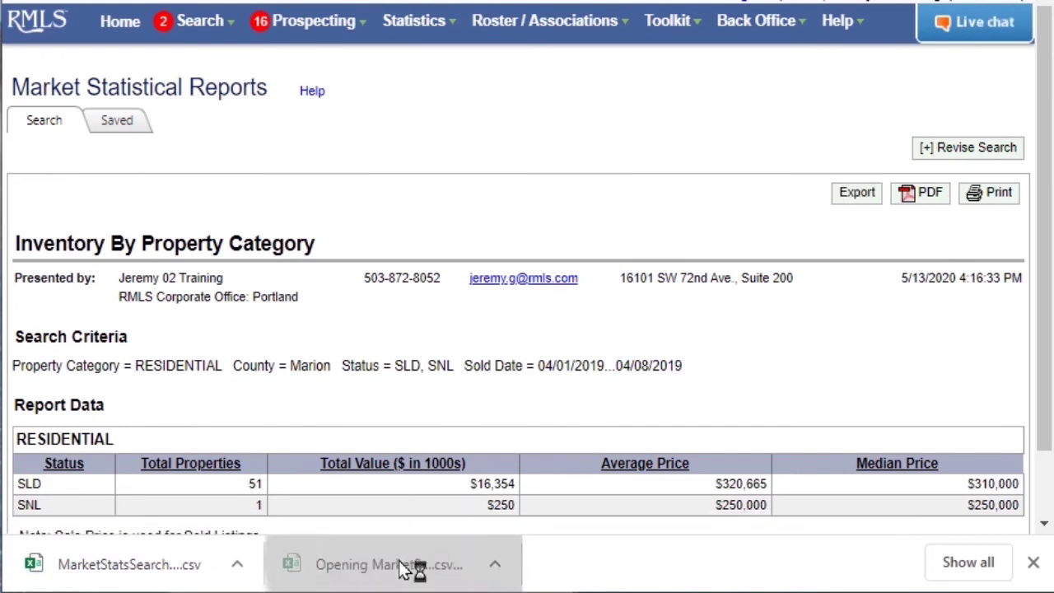
{"action": "scroll", "coordinate": [434, 441], "scroll_direction": "down", "scroll_amount": 1}
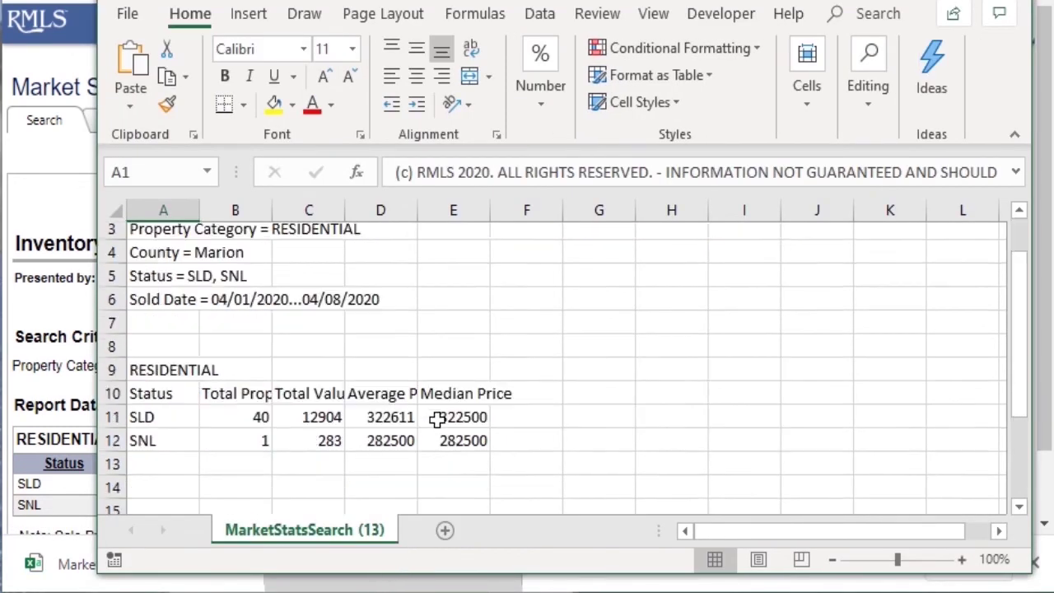
{"action": "left_click_drag", "start_coordinate": [175, 293], "coordinate": [475, 420]}
{"action": "key", "text": "ctrl+c"}
{"action": "key", "text": "ctrl+q"}
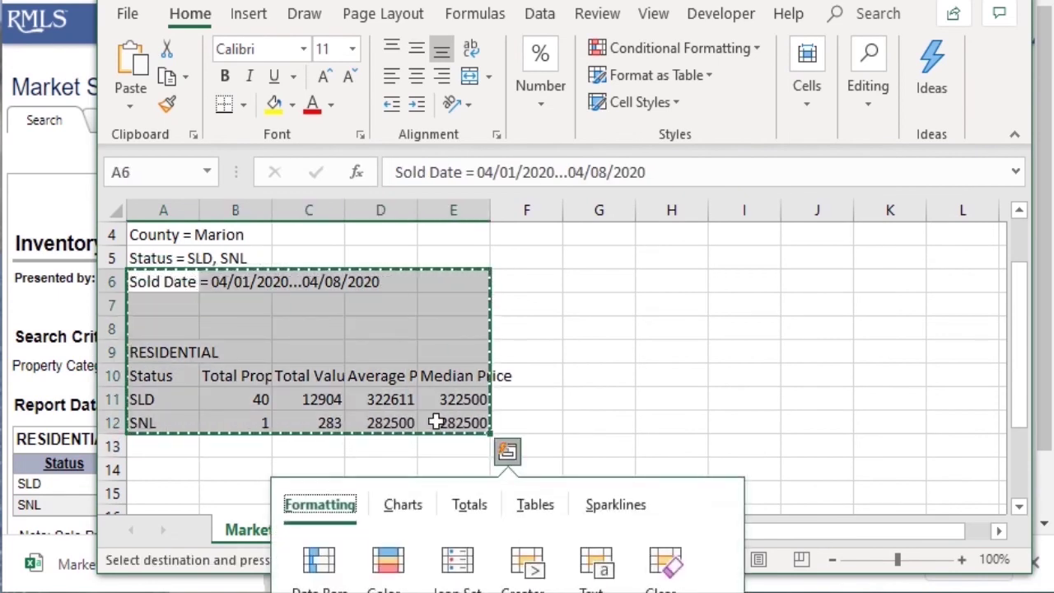
Step: Open the exported April 2019 file and paste the copied 2020 data below its table, starting at cell A14
{"action": "left_click", "coordinate": [83, 561]}
{"action": "scroll", "coordinate": [247, 449], "scroll_direction": "down", "scroll_amount": 2}
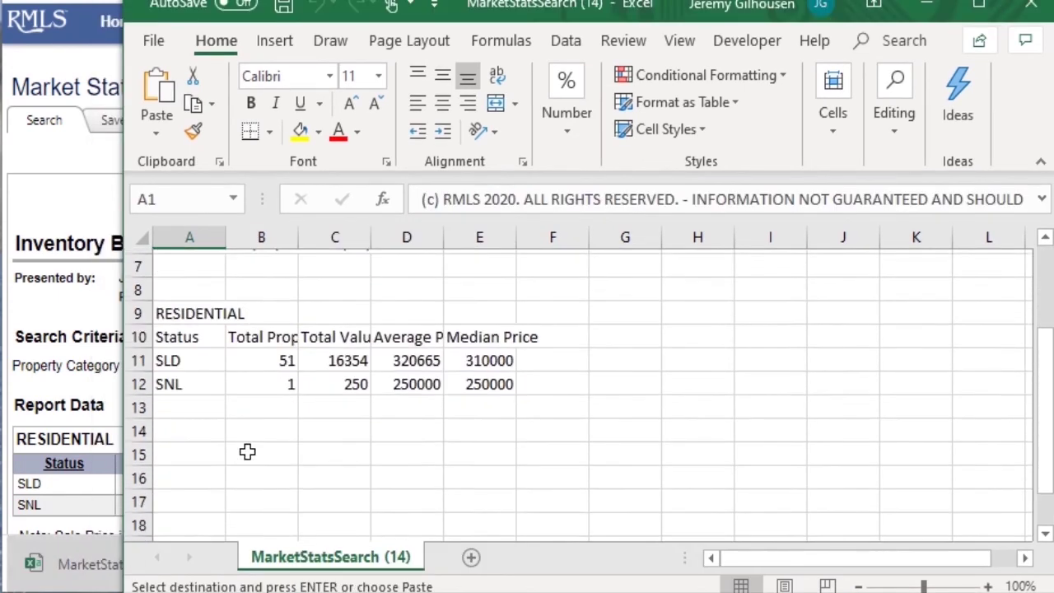
{"action": "left_click", "coordinate": [201, 428]}
{"action": "key", "text": "ctrl+v"}
{"action": "scroll", "coordinate": [640, 415], "scroll_direction": "down", "scroll_amount": 1}
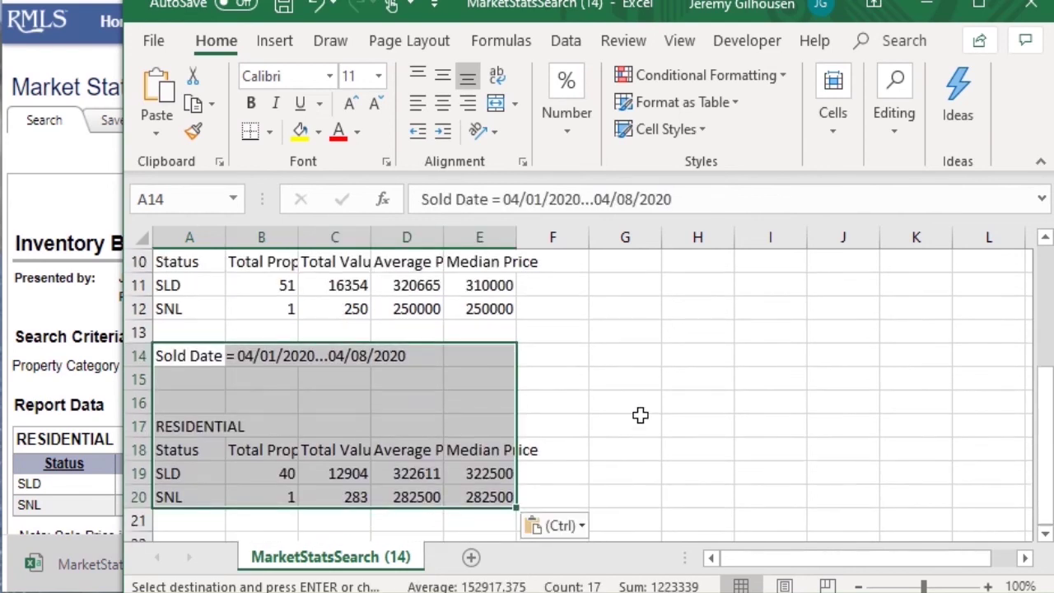
{"action": "left_click", "coordinate": [642, 420]}
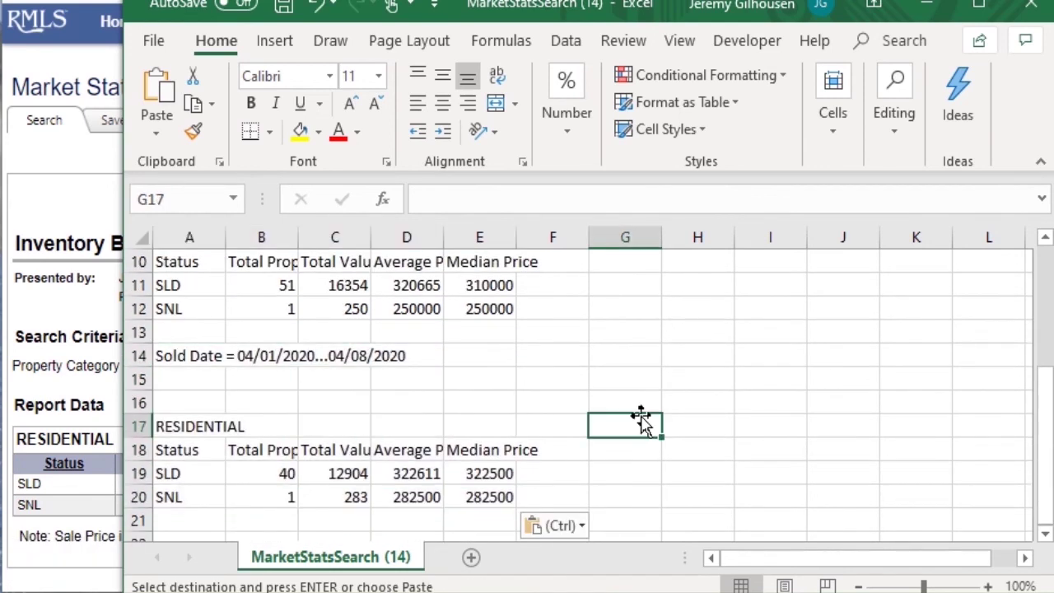